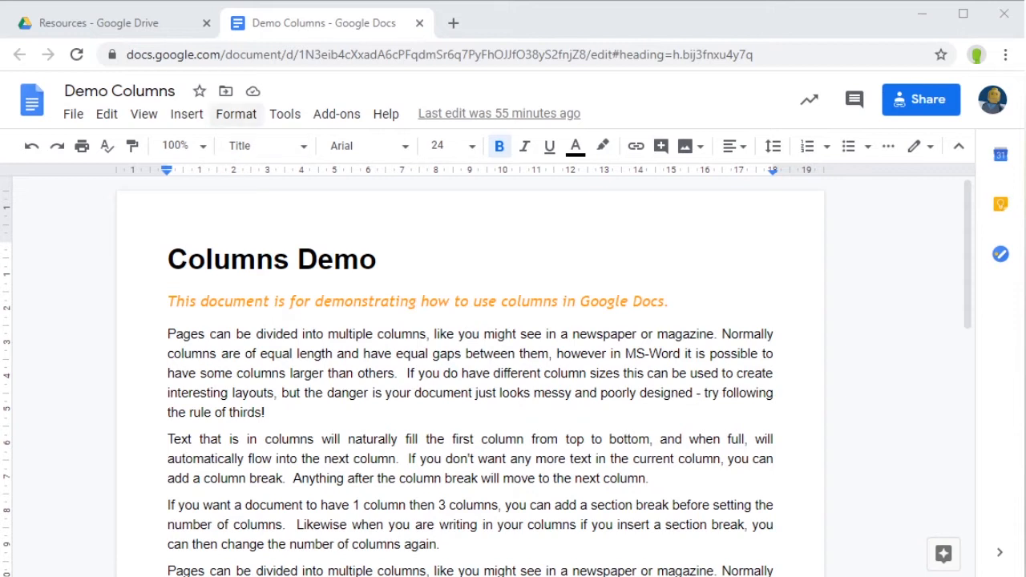
Step: Apply the two-column preset from Format > Columns to the Columns Demo text
{"action": "left_click", "coordinate": [234, 115]}
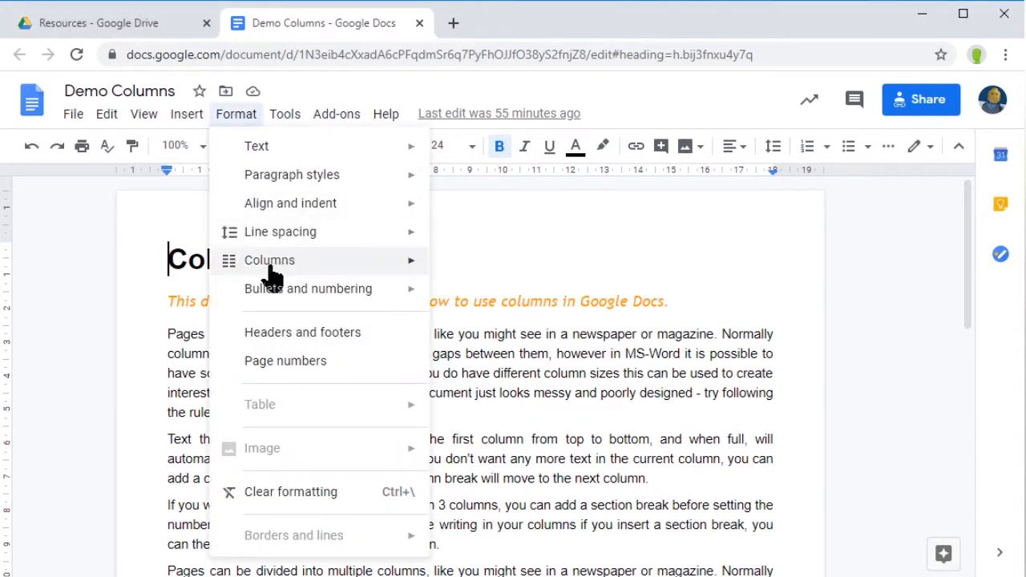
{"action": "mouse_move", "coordinate": [299, 266]}
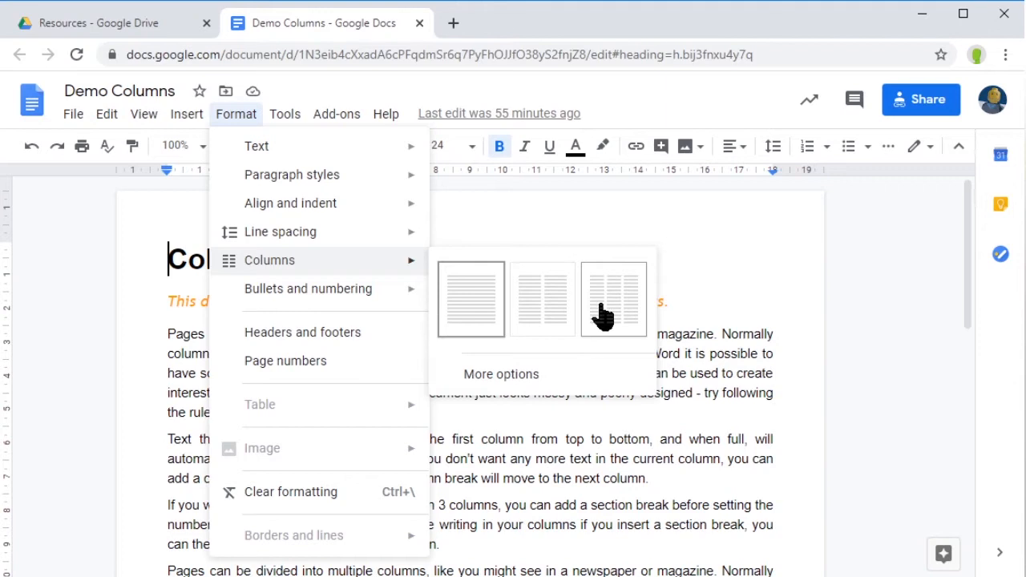
{"action": "left_click", "coordinate": [558, 320]}
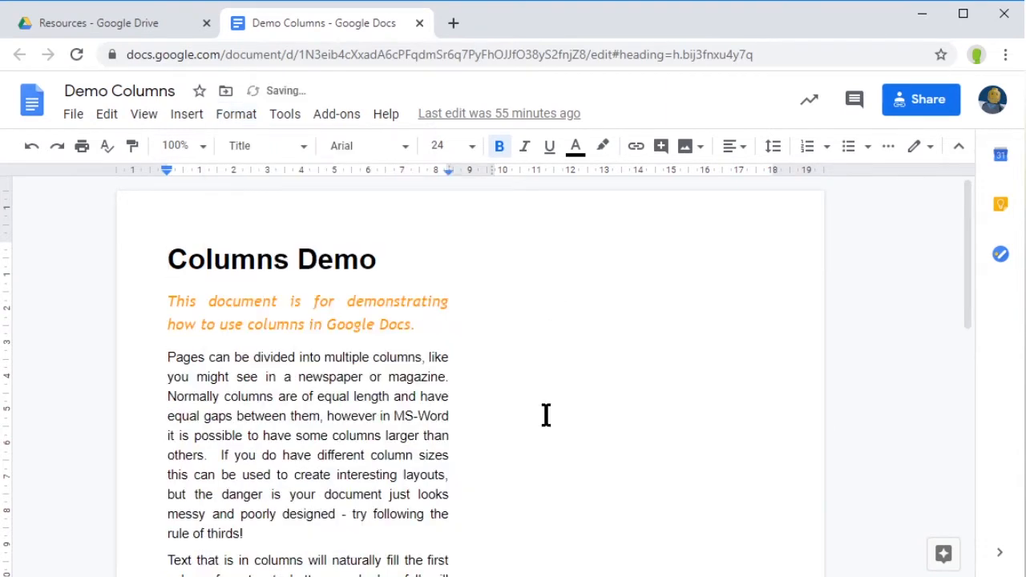
{"action": "scroll", "coordinate": [341, 401], "scroll_direction": "down", "scroll_amount": 2}
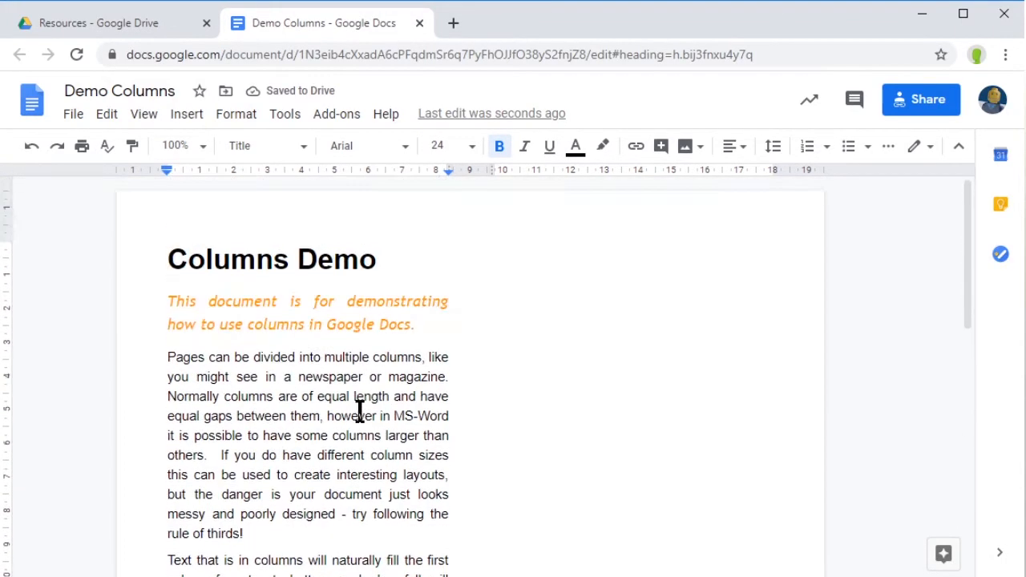
{"action": "scroll", "coordinate": [358, 359], "scroll_direction": "down", "scroll_amount": 3}
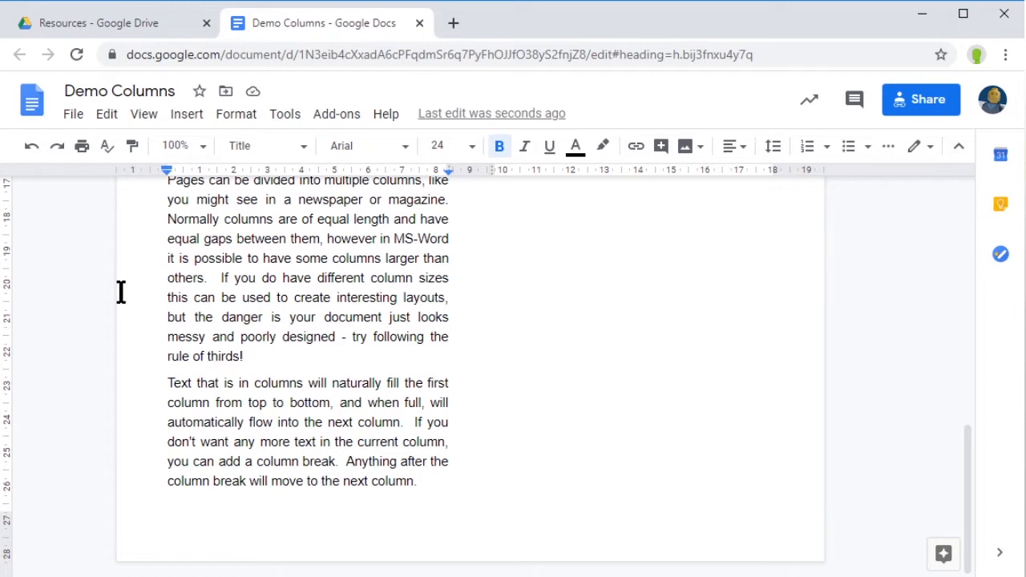
Step: After 'column.', start the second column with 'Then it automatically moves into the second column' and paste more paragraphs
{"action": "left_click", "coordinate": [426, 481]}
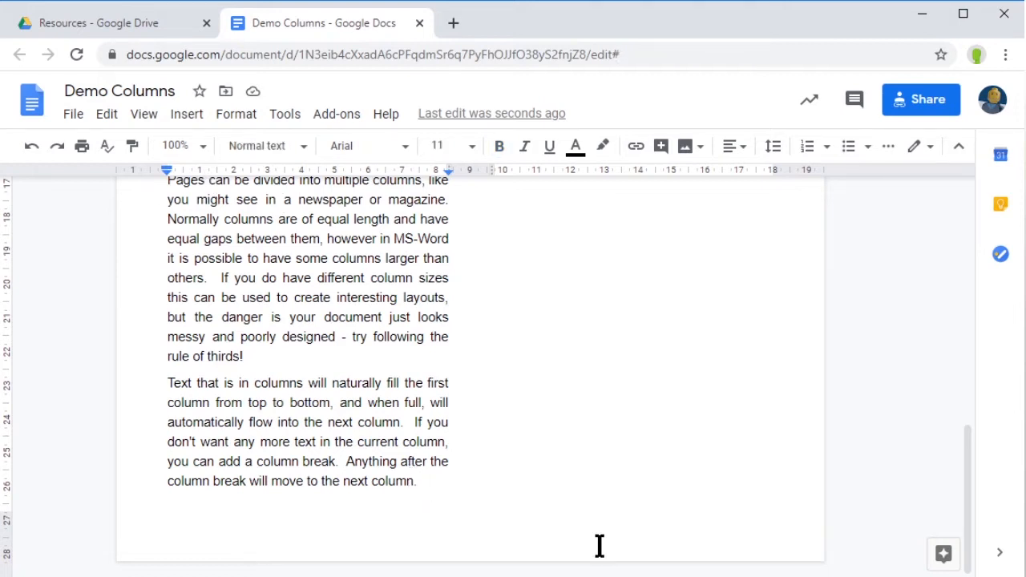
{"action": "key", "text": "Return"}
{"action": "type", "text": "then i"}
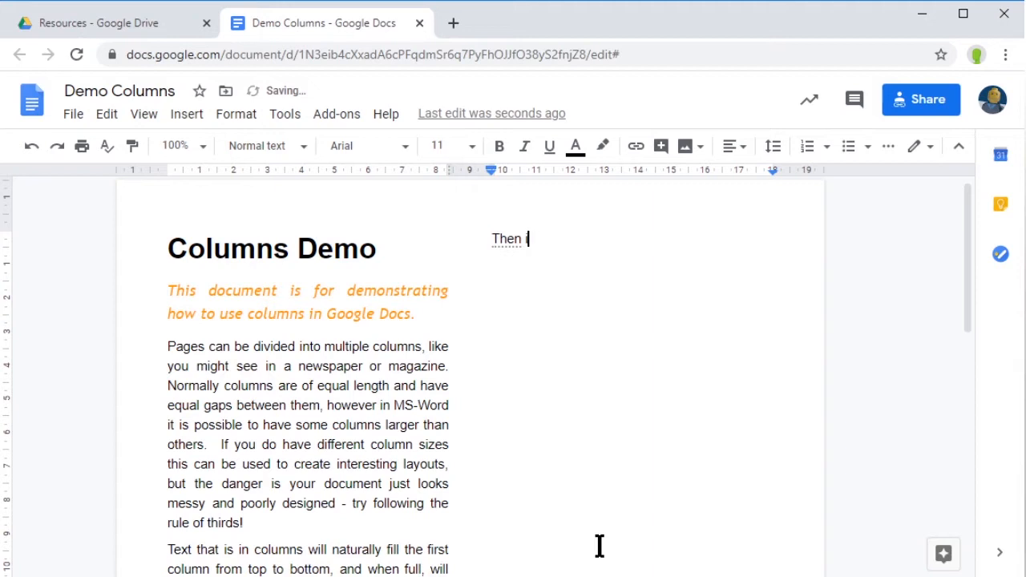
{"action": "type", "text": "t automatically"}
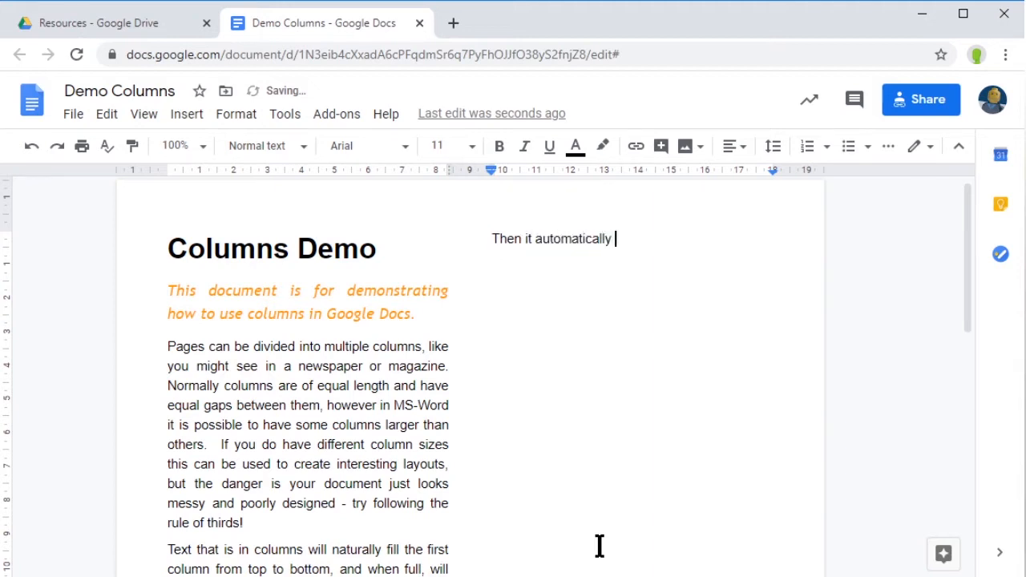
{"action": "type", "text": "o the second c"}
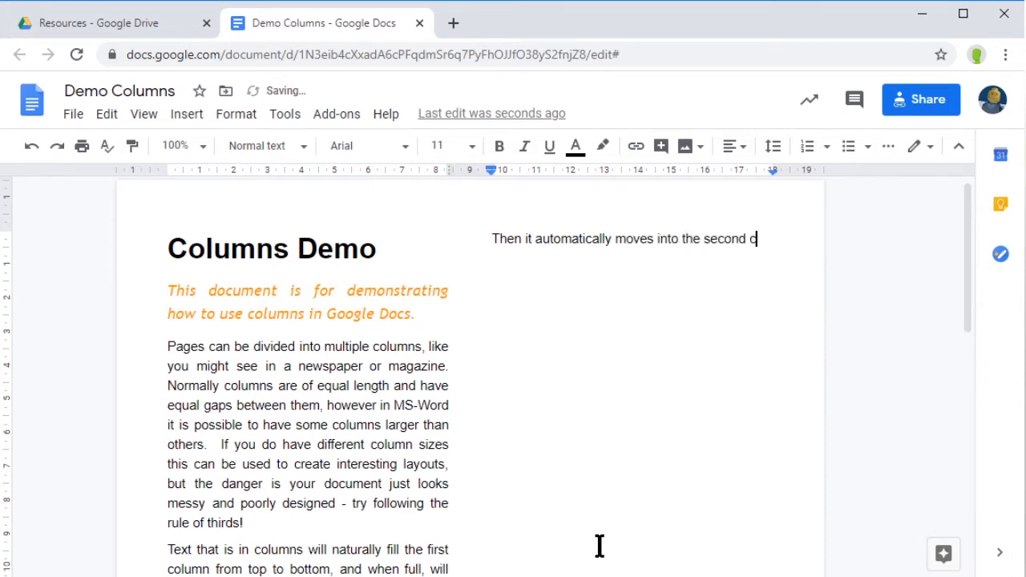
{"action": "type", "text": "olumn..."}
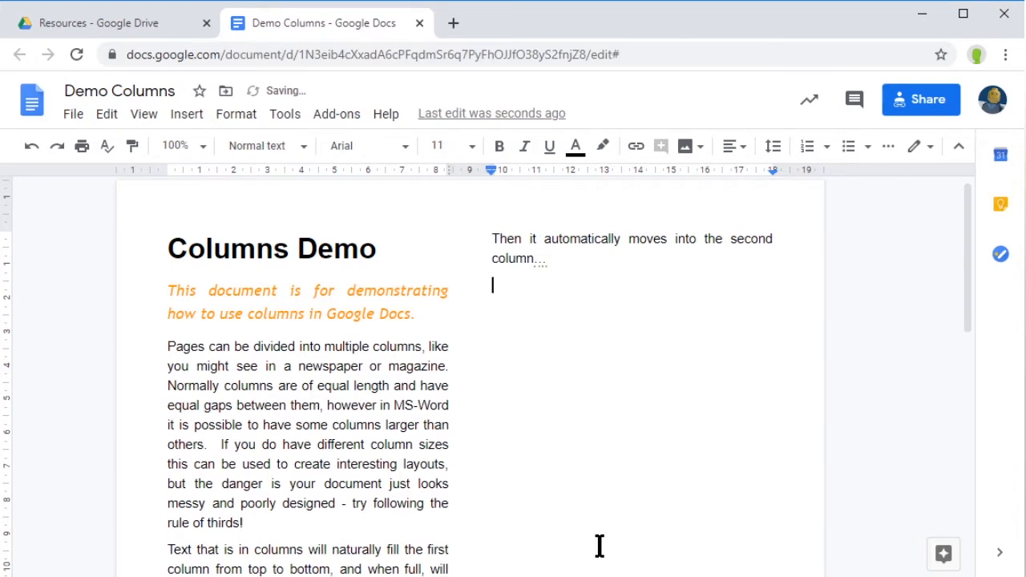
{"action": "key", "text": "ctrl+v"}
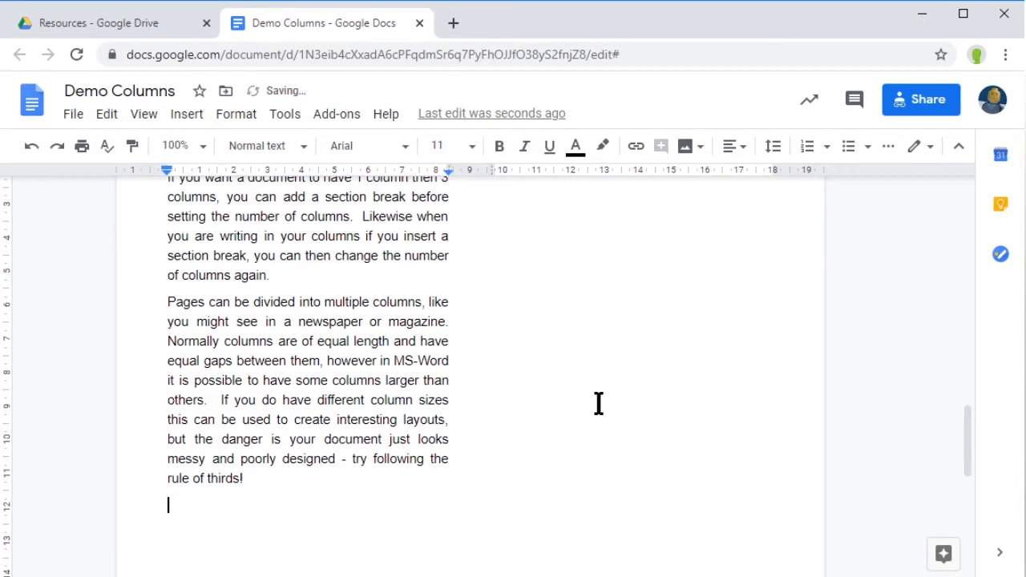
{"action": "scroll", "coordinate": [601, 405], "scroll_direction": "up", "scroll_amount": 10}
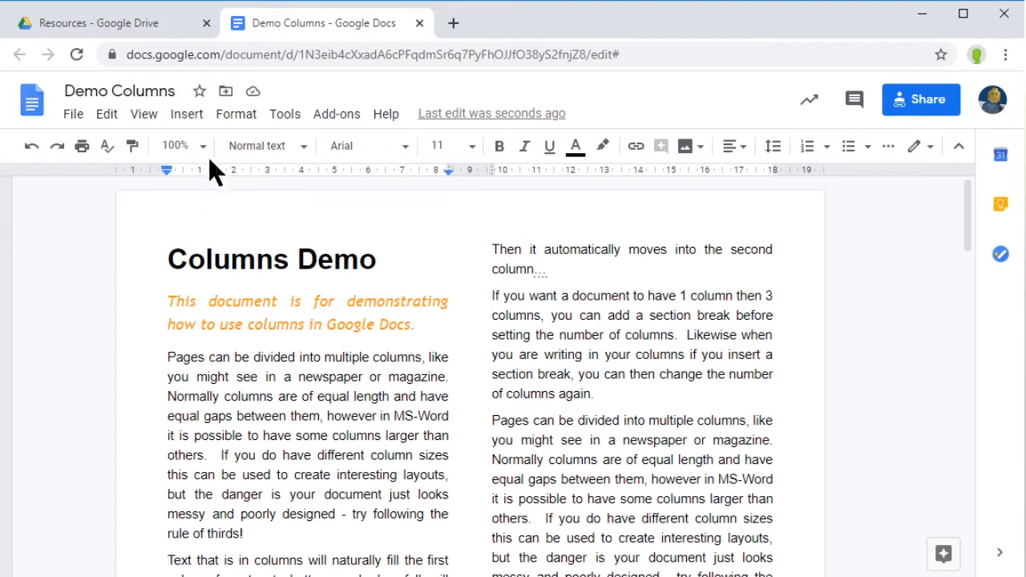
Step: Apply the three-column preset and drag the ruler's column-gap marker to 12.50
{"action": "left_click", "coordinate": [234, 121]}
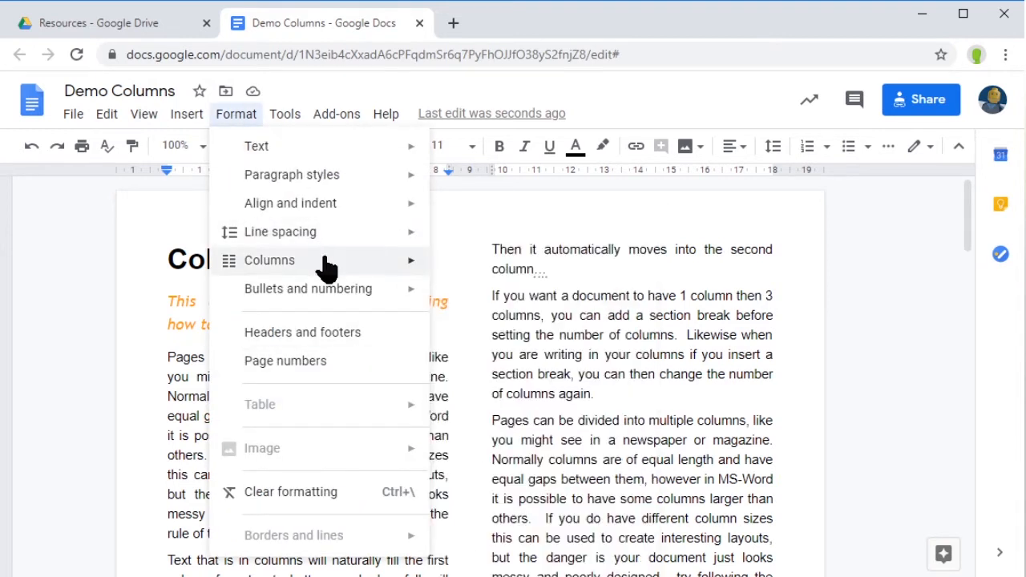
{"action": "left_click", "coordinate": [629, 317]}
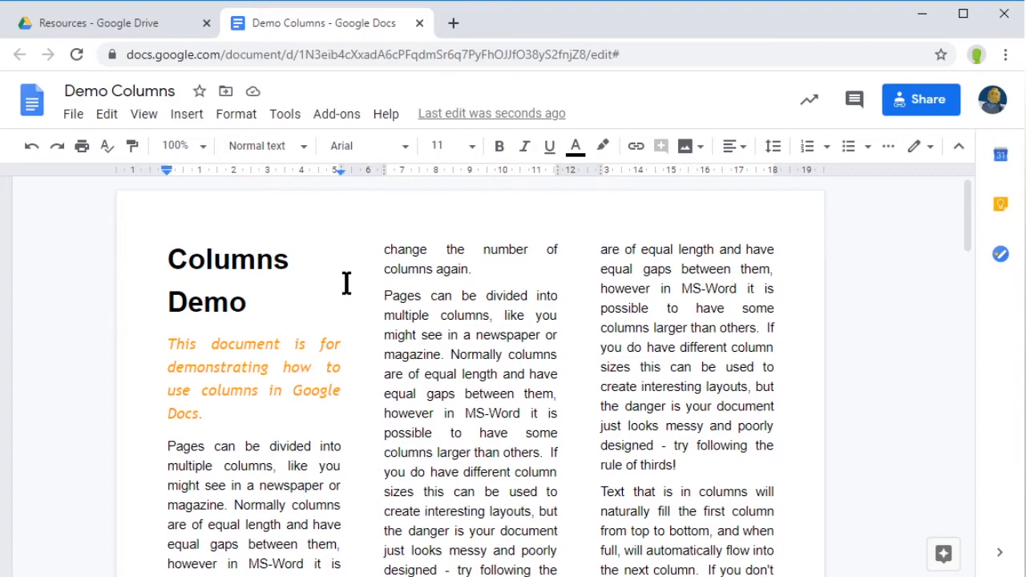
{"action": "scroll", "coordinate": [374, 419], "scroll_direction": "down", "scroll_amount": 7}
{"action": "scroll", "coordinate": [373, 419], "scroll_direction": "up", "scroll_amount": 6}
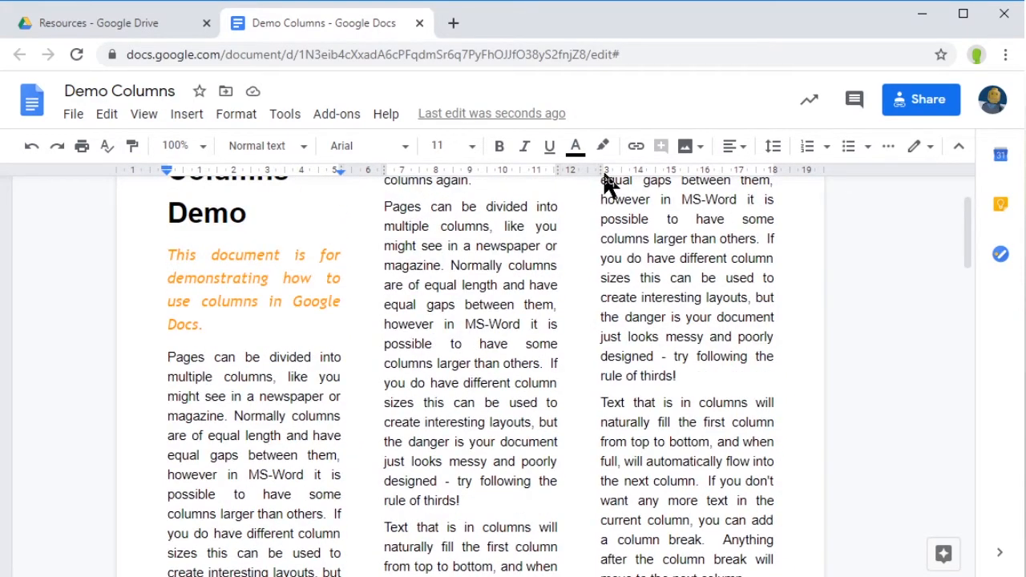
{"action": "left_click_drag", "start_coordinate": [598, 168], "coordinate": [587, 183]}
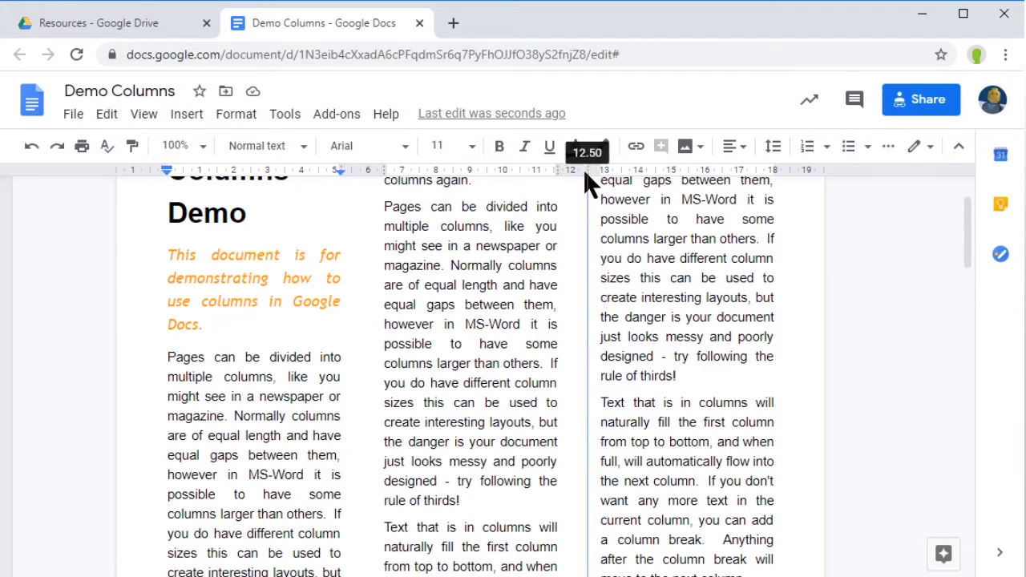
{"action": "left_click_drag", "start_coordinate": [584, 170], "coordinate": [588, 170]}
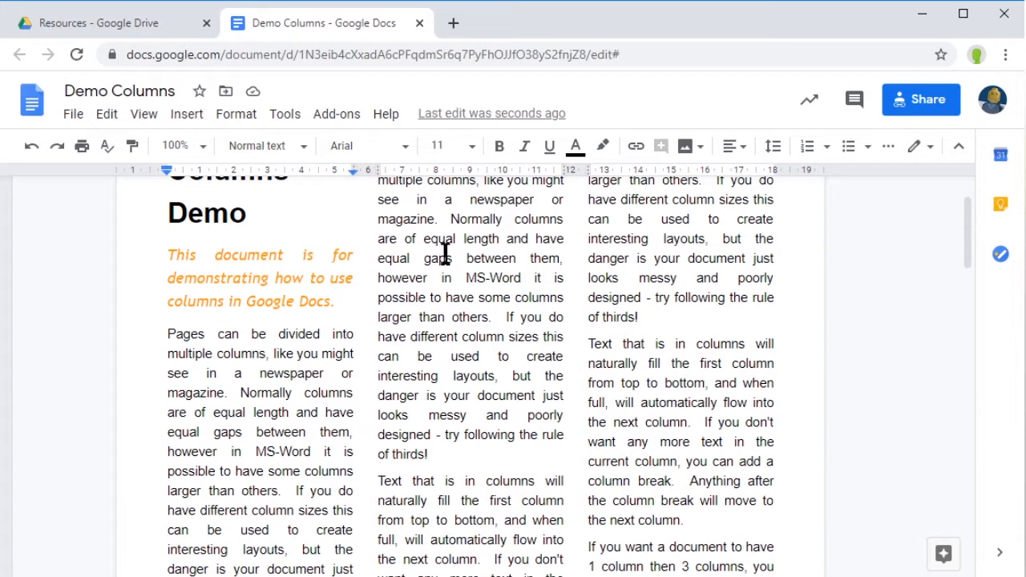
Step: Change the column spacing from 0.72 to 1 cm in the column options and apply it
{"action": "left_click", "coordinate": [237, 114]}
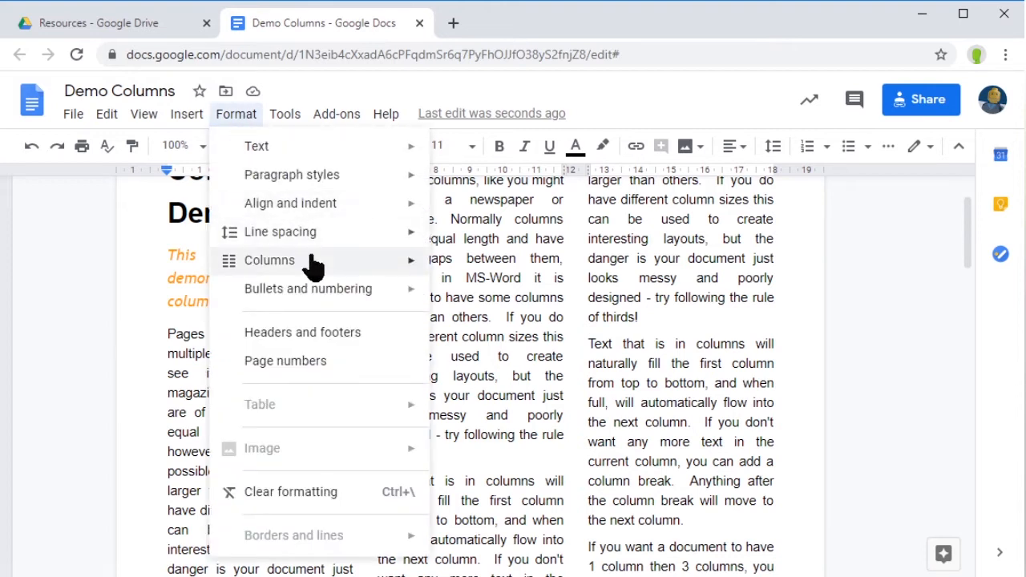
{"action": "mouse_move", "coordinate": [312, 268]}
{"action": "left_click", "coordinate": [518, 380]}
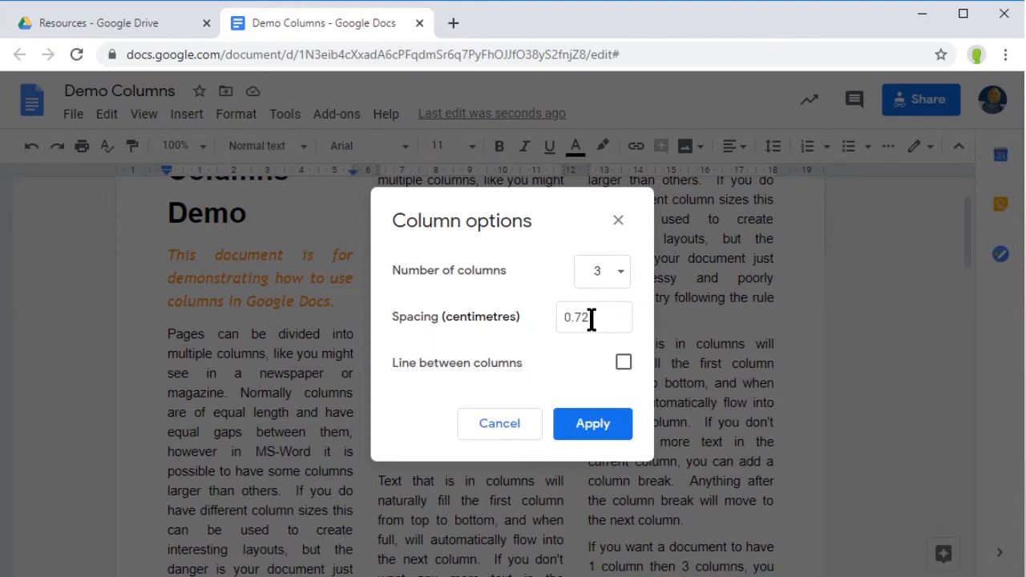
{"action": "left_click_drag", "start_coordinate": [590, 318], "coordinate": [535, 317]}
{"action": "type", "text": "1cm"}
{"action": "left_click", "coordinate": [592, 433]}
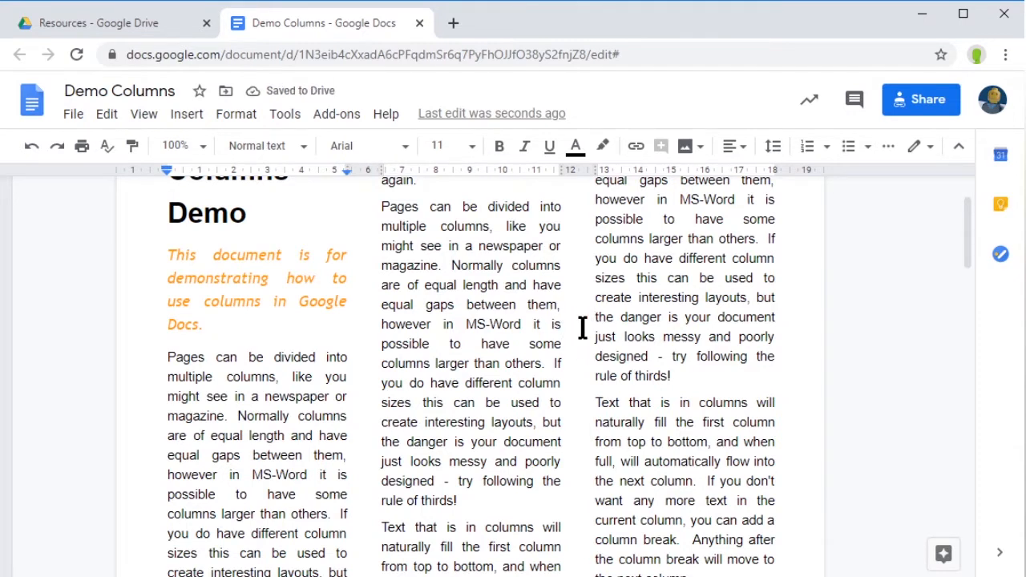
{"action": "scroll", "coordinate": [518, 431], "scroll_direction": "up", "scroll_amount": 1}
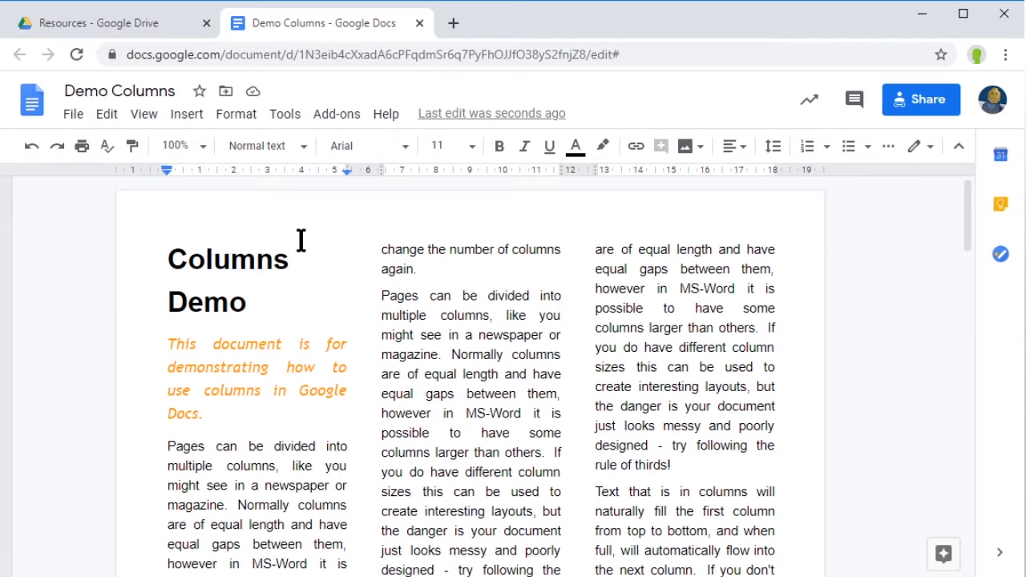
{"action": "left_click", "coordinate": [237, 116]}
{"action": "mouse_move", "coordinate": [334, 268]}
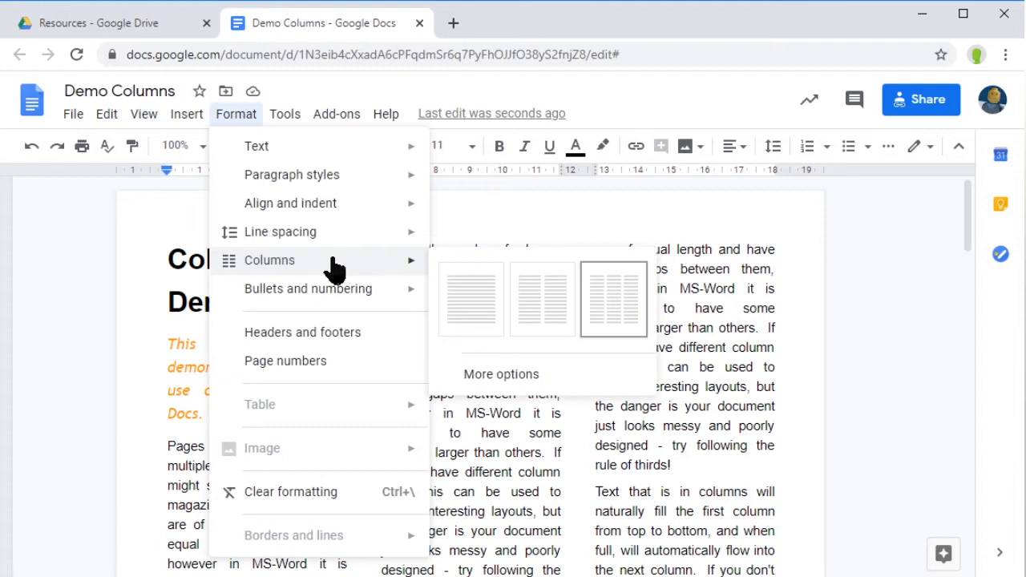
{"action": "left_click", "coordinate": [485, 377]}
{"action": "left_click", "coordinate": [619, 278]}
{"action": "left_click", "coordinate": [599, 245]}
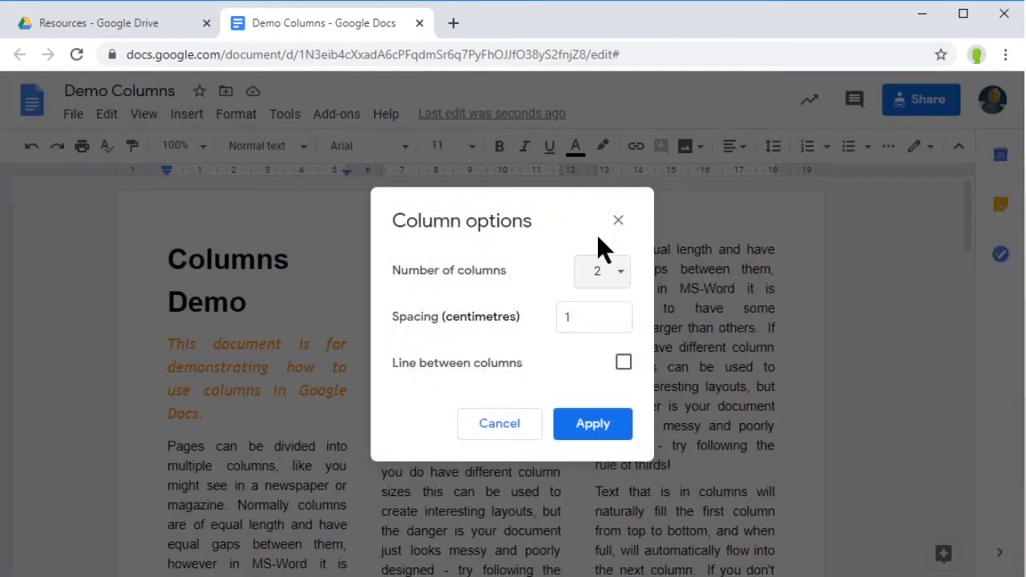
{"action": "left_click", "coordinate": [623, 362]}
{"action": "left_click", "coordinate": [600, 424]}
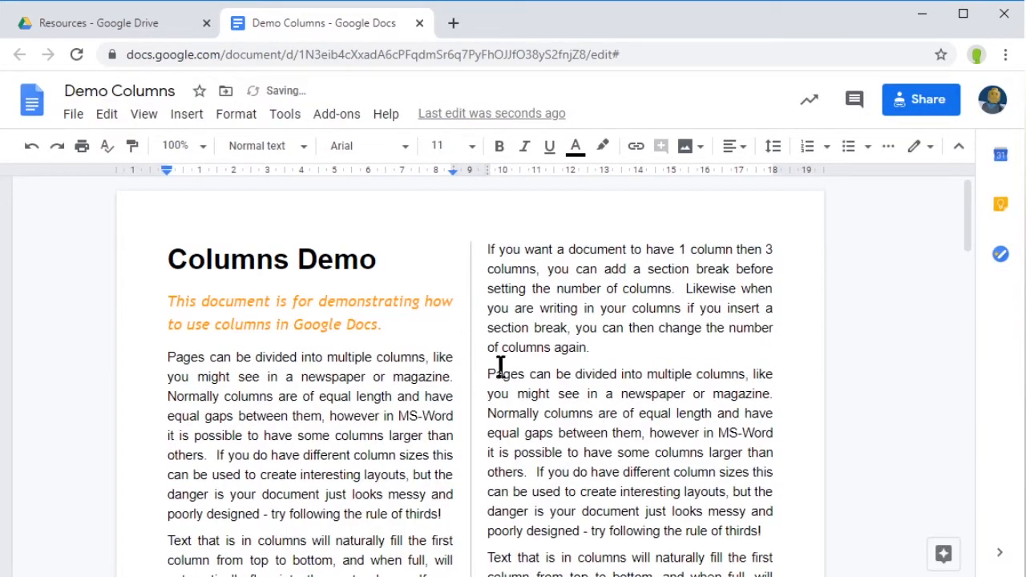
{"action": "scroll", "coordinate": [550, 377], "scroll_direction": "down", "scroll_amount": 2}
{"action": "scroll", "coordinate": [550, 377], "scroll_direction": "up", "scroll_amount": 2}
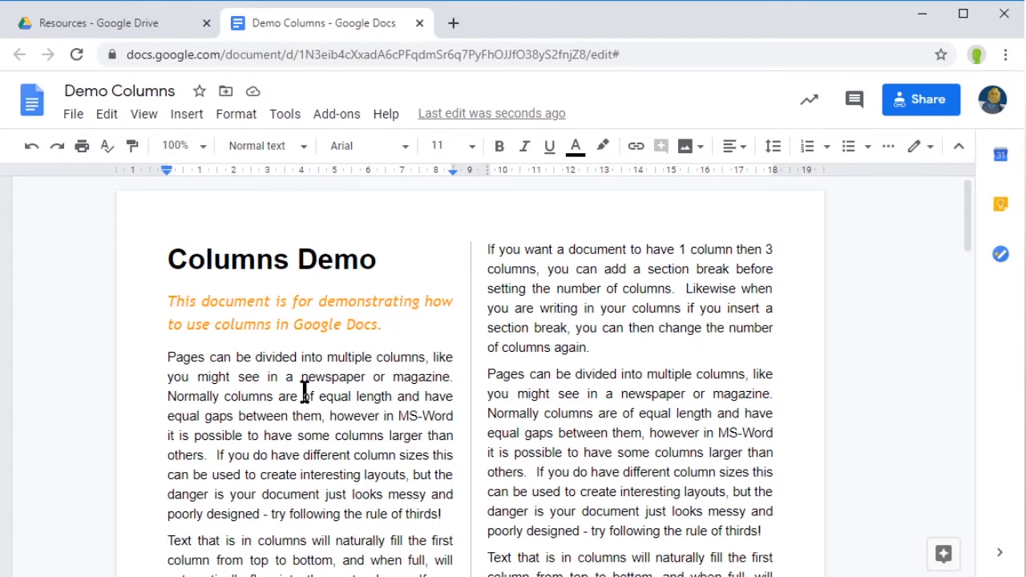
{"action": "scroll", "coordinate": [298, 401], "scroll_direction": "down", "scroll_amount": 3}
{"action": "scroll", "coordinate": [307, 451], "scroll_direction": "up", "scroll_amount": 8}
Step: Insert a column break on a new line after the orange subtitle
{"action": "left_click", "coordinate": [393, 325]}
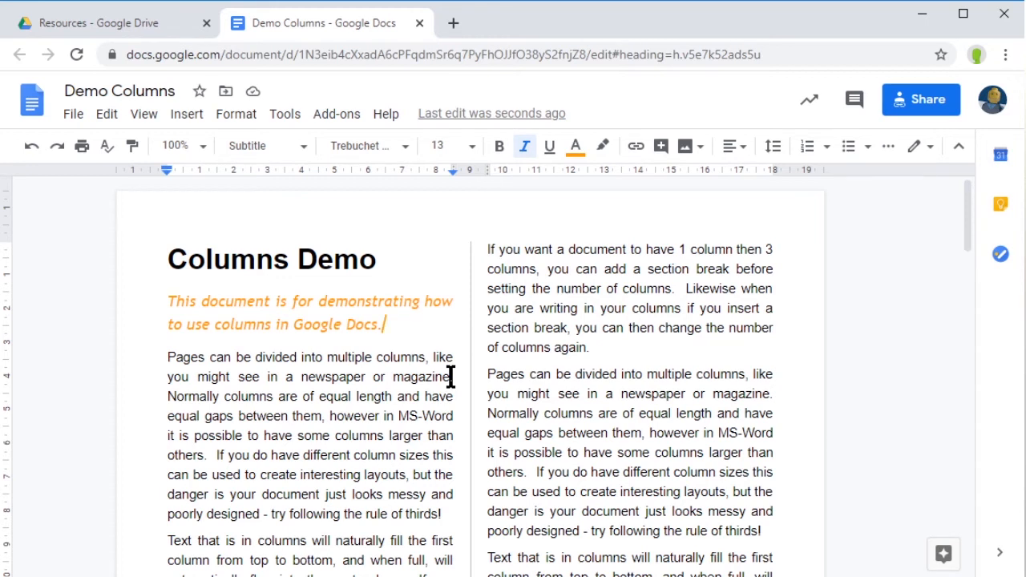
{"action": "key", "text": "Return"}
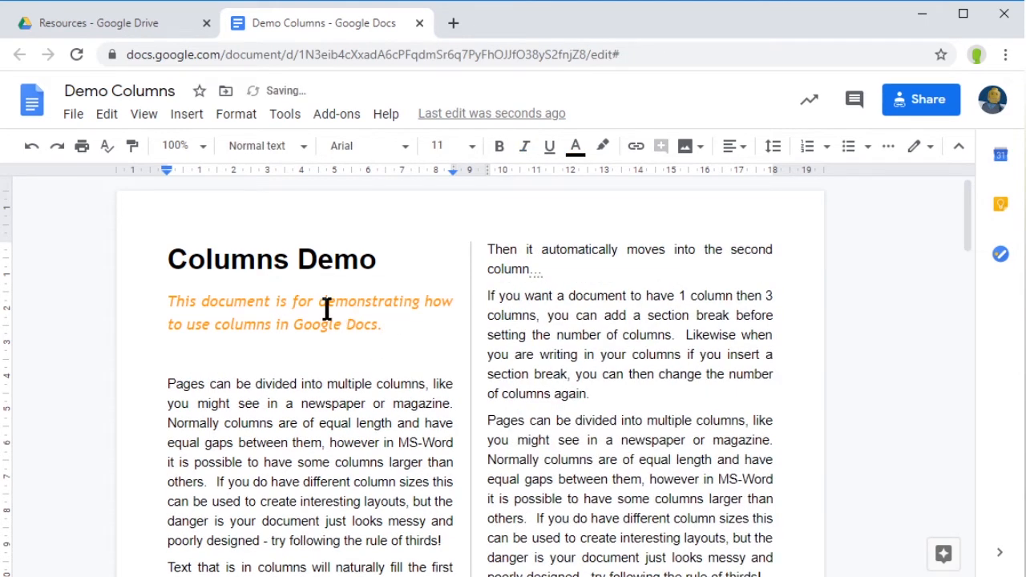
{"action": "left_click", "coordinate": [187, 115]}
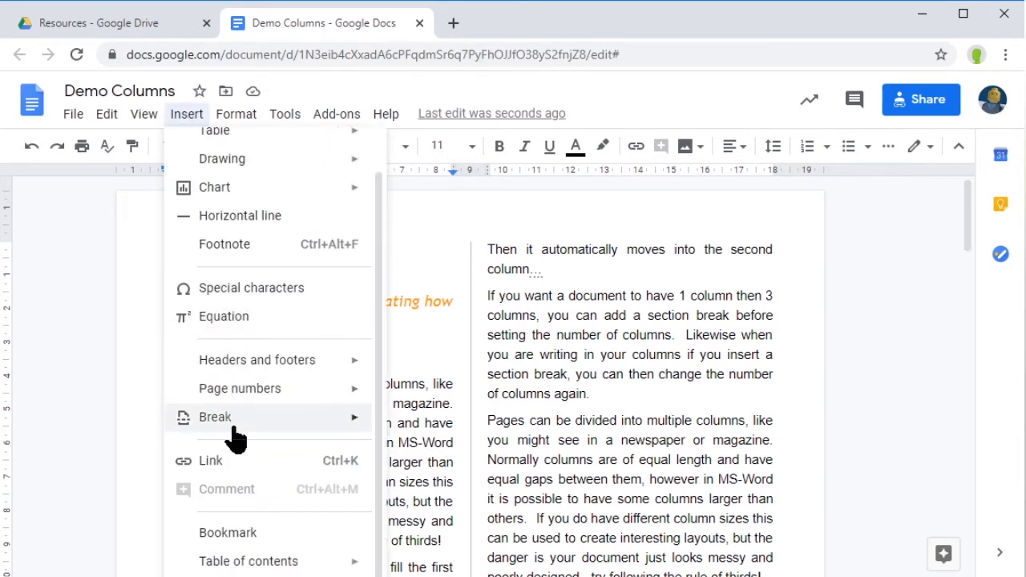
{"action": "mouse_move", "coordinate": [232, 425]}
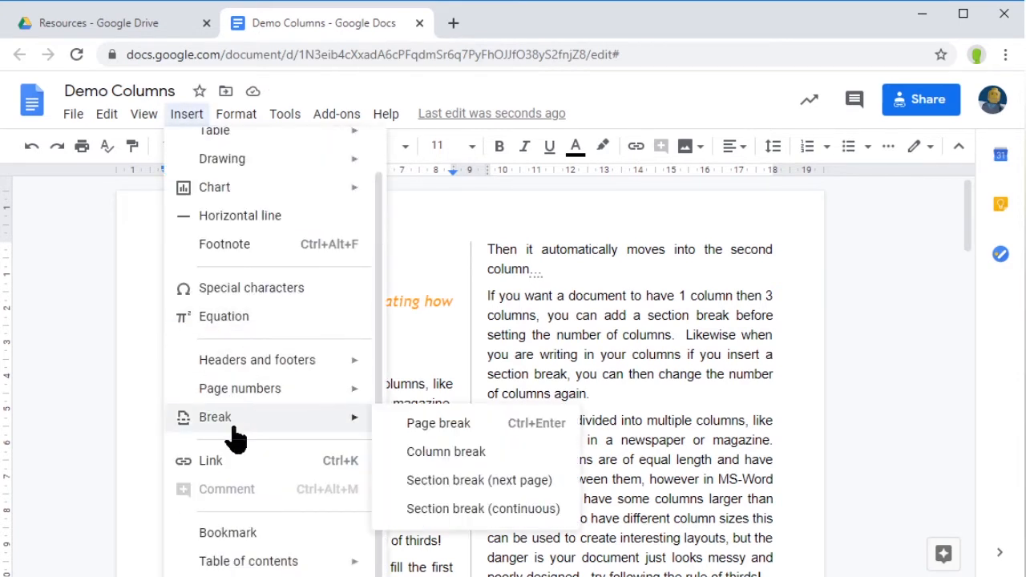
{"action": "left_click", "coordinate": [447, 453]}
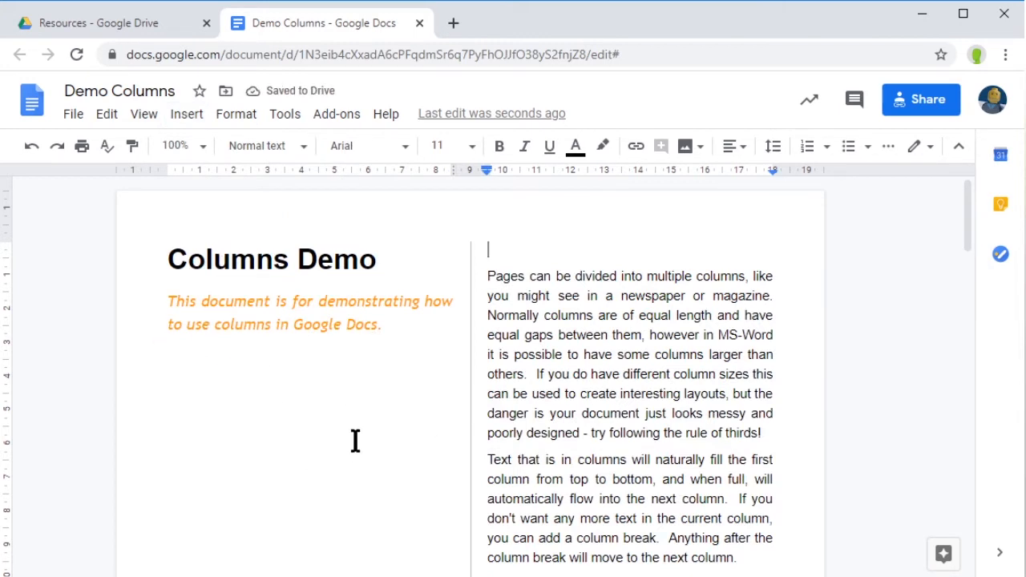
Step: Delete the empty line above the 'Pages can be divided…' paragraph
{"action": "left_click", "coordinate": [485, 279]}
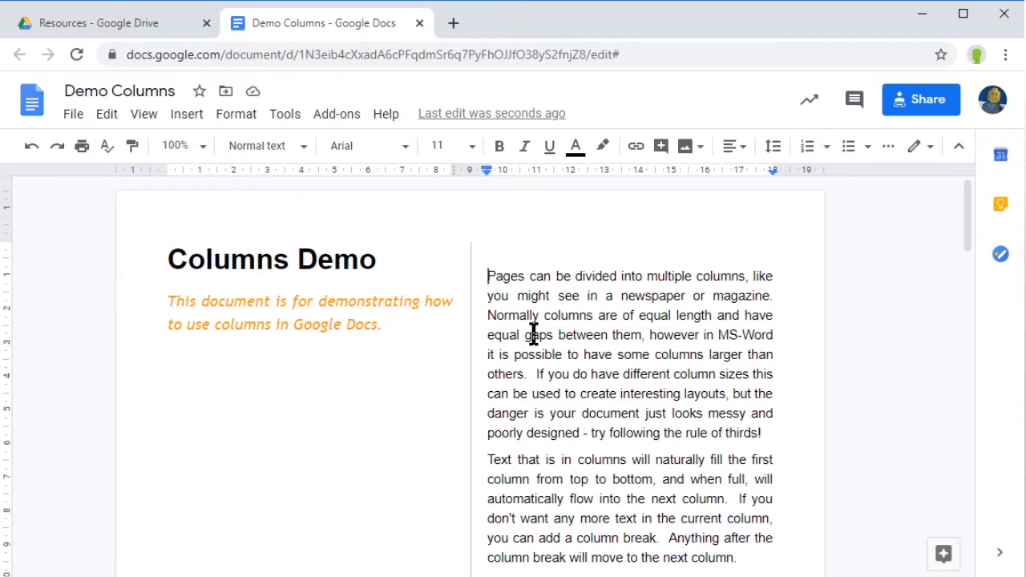
{"action": "key", "text": "BackSpace"}
{"action": "scroll", "coordinate": [593, 414], "scroll_direction": "down", "scroll_amount": 5}
{"action": "scroll", "coordinate": [593, 414], "scroll_direction": "up", "scroll_amount": 15}
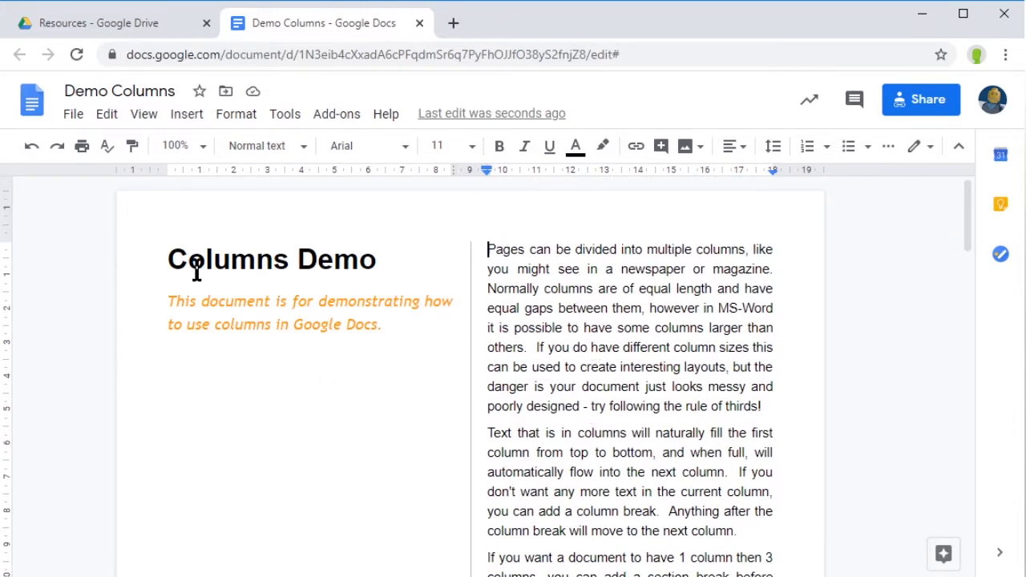
Step: Switch the page to the three-column layout
{"action": "left_click", "coordinate": [237, 114]}
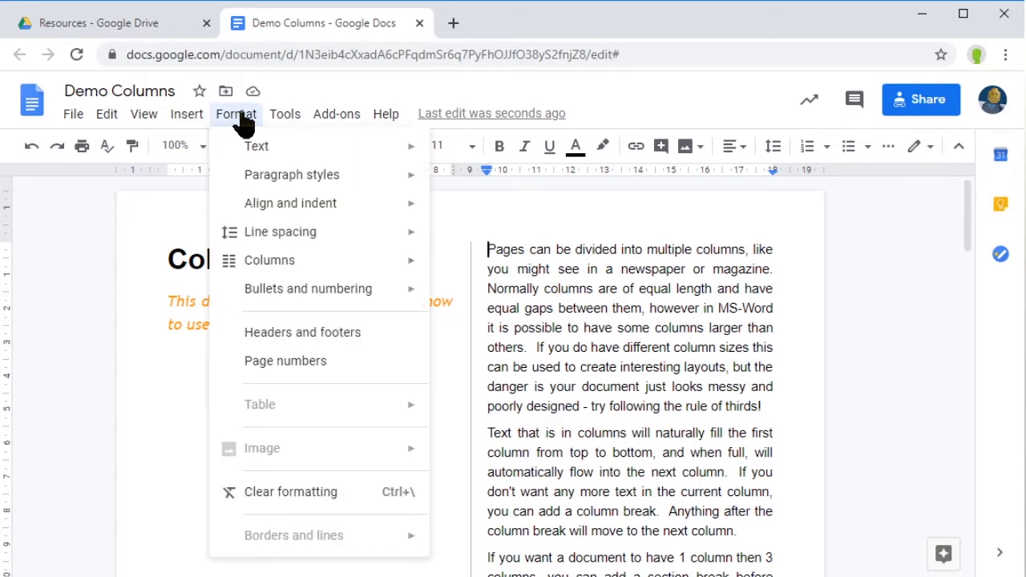
{"action": "mouse_move", "coordinate": [340, 274]}
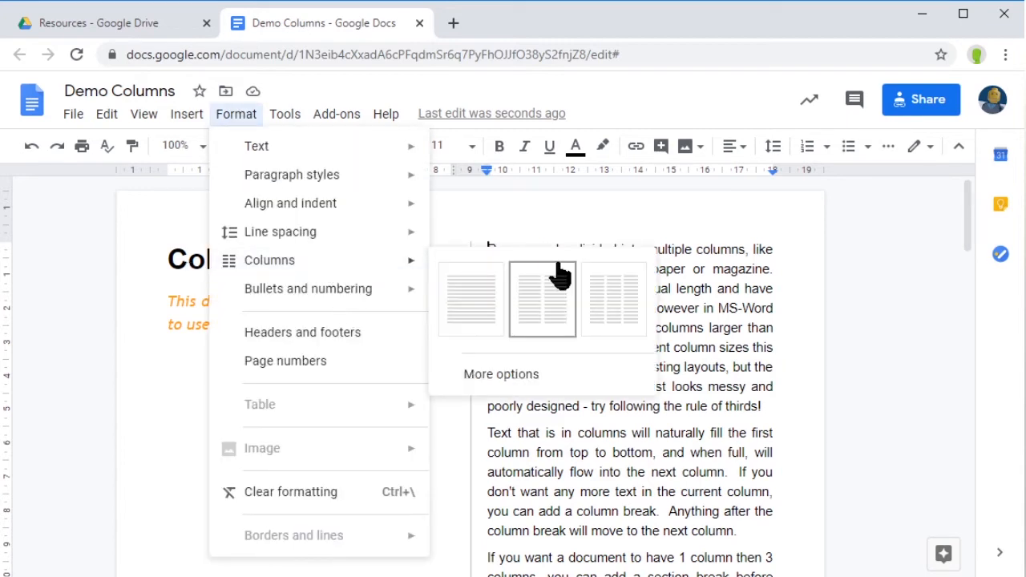
{"action": "left_click", "coordinate": [631, 320]}
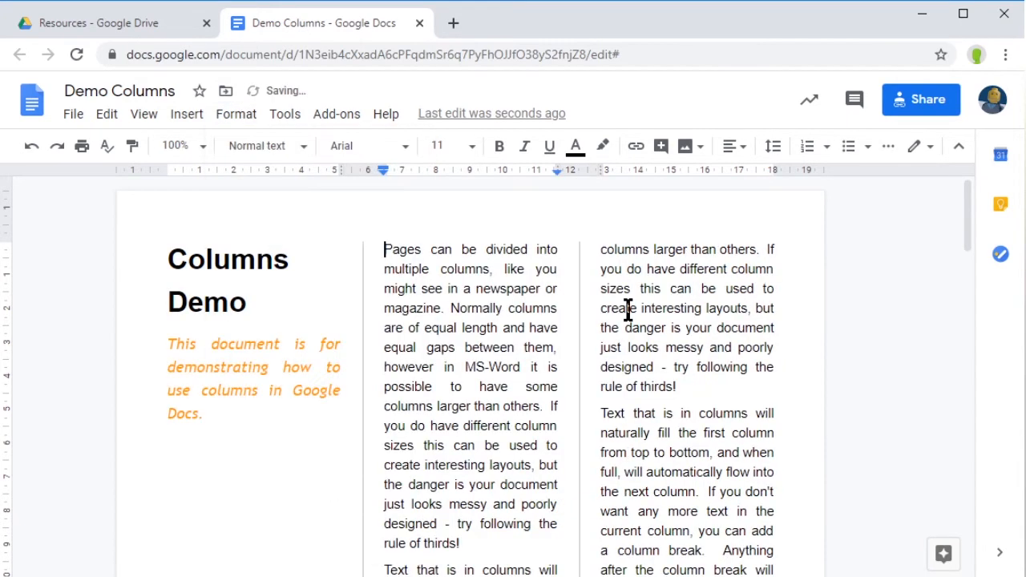
Step: Bring up the More options column settings dialog
{"action": "left_click", "coordinate": [244, 121]}
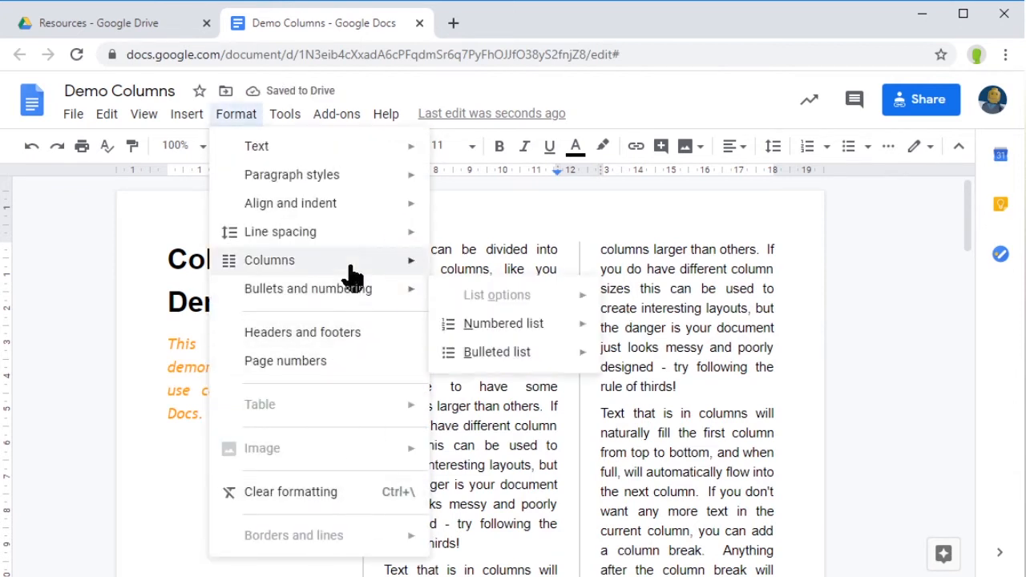
{"action": "mouse_move", "coordinate": [346, 270]}
{"action": "left_click", "coordinate": [503, 375]}
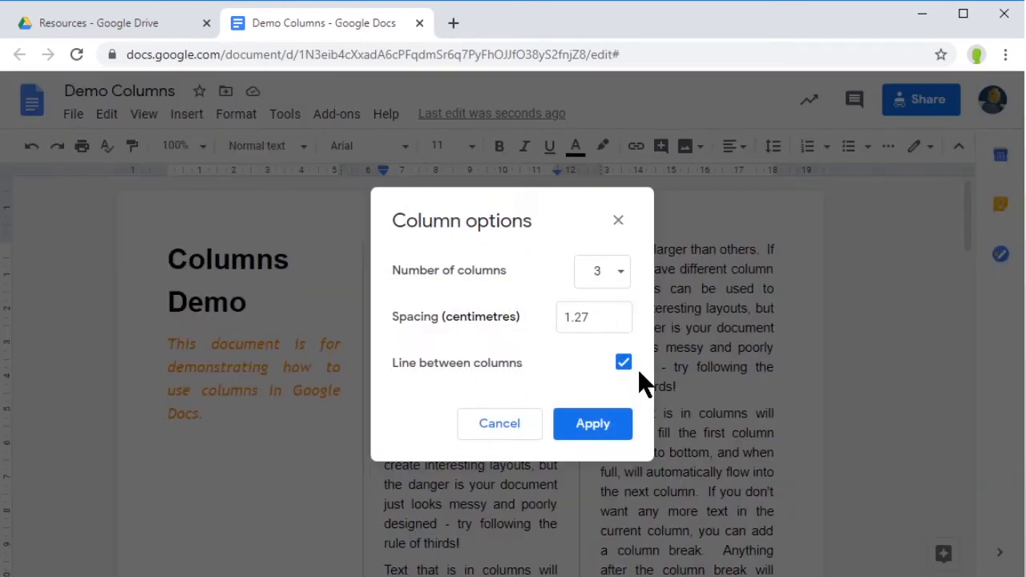
Step: Turn off 'Line between columns' and apply the column settings
{"action": "left_click", "coordinate": [623, 362]}
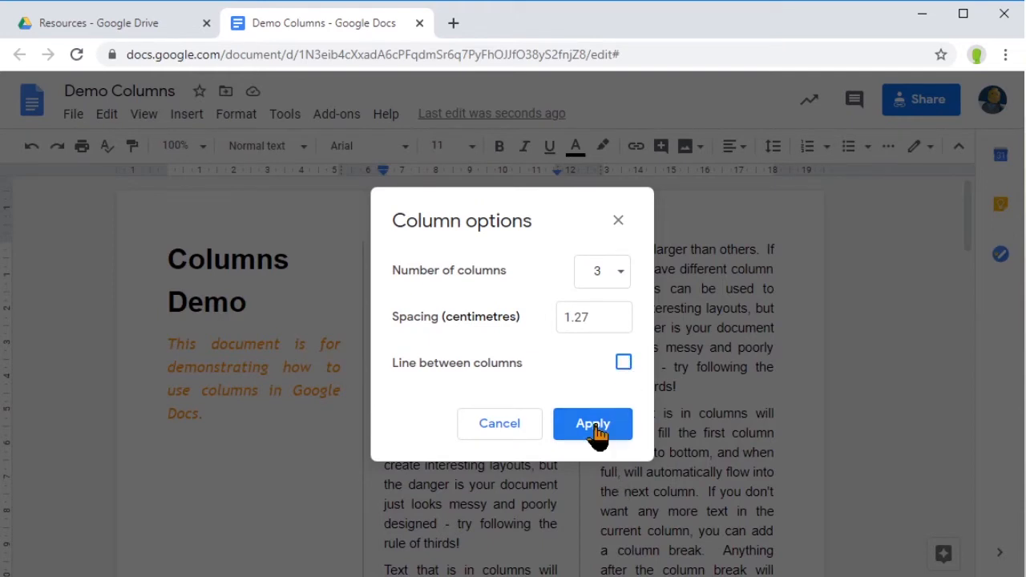
{"action": "left_click", "coordinate": [593, 425]}
{"action": "scroll", "coordinate": [573, 355], "scroll_direction": "down", "scroll_amount": 3}
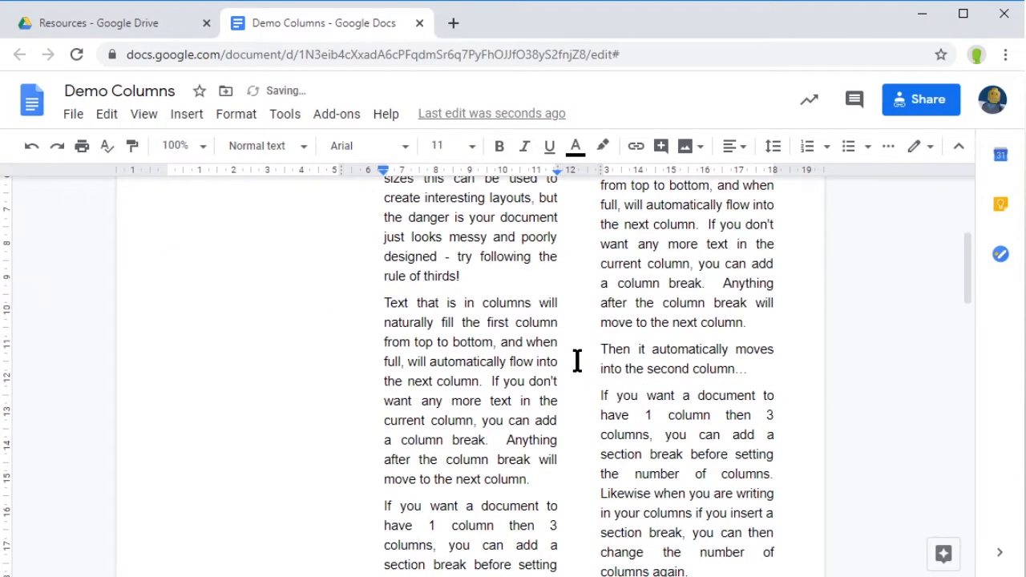
{"action": "scroll", "coordinate": [577, 361], "scroll_direction": "up", "scroll_amount": 2}
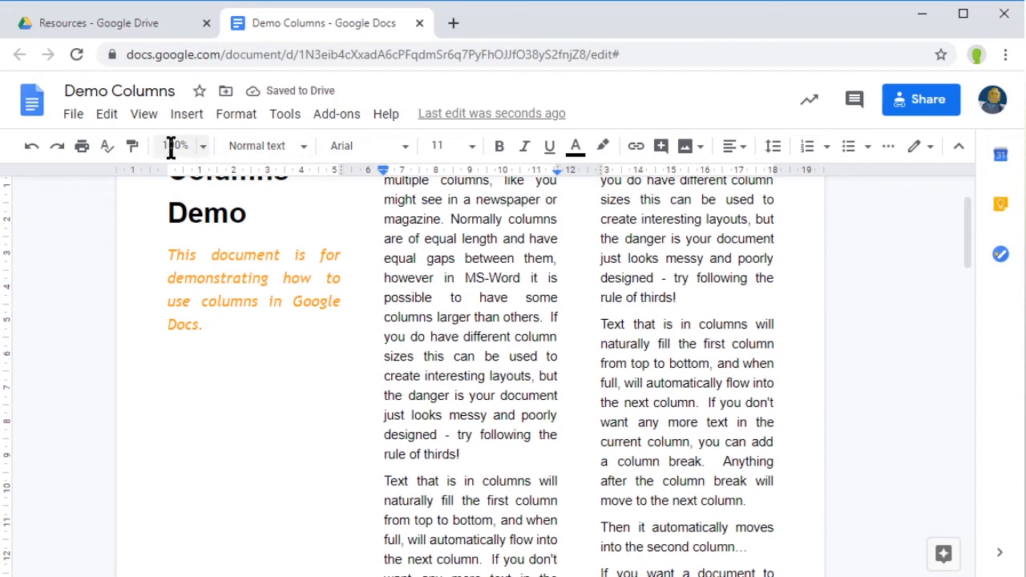
Step: Set the zoom level to 50%
{"action": "left_click", "coordinate": [202, 154]}
{"action": "left_click", "coordinate": [180, 234]}
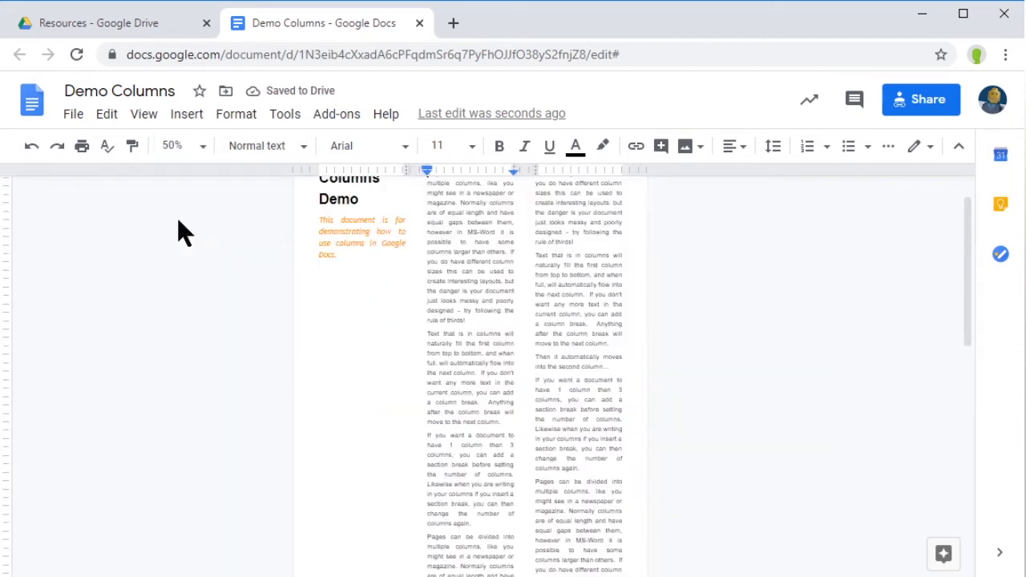
{"action": "scroll", "coordinate": [550, 409], "scroll_direction": "up", "scroll_amount": 1}
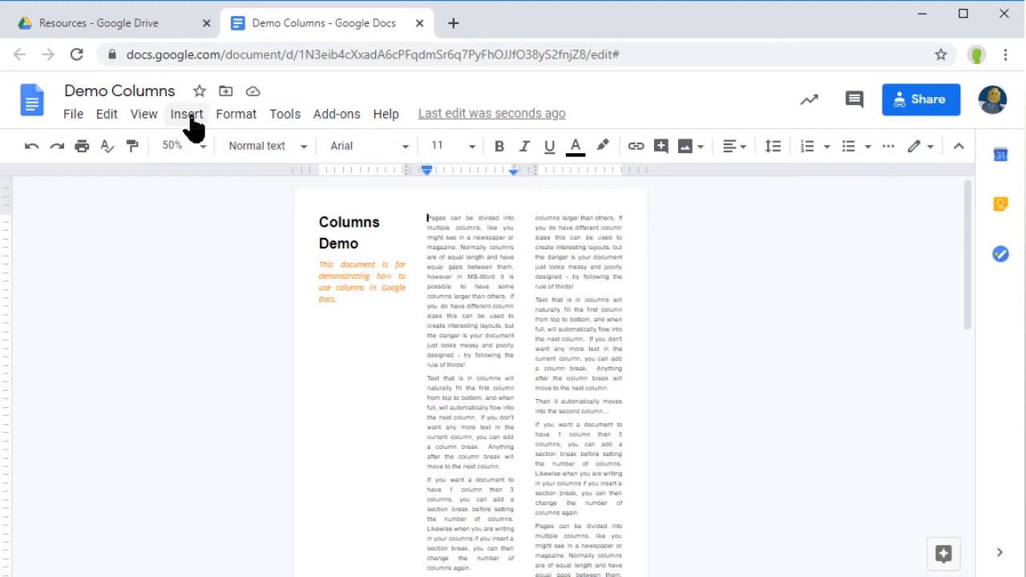
Step: Reduce the column spacing to 0.75 cm in More options and apply it
{"action": "left_click", "coordinate": [236, 119]}
{"action": "mouse_move", "coordinate": [328, 266]}
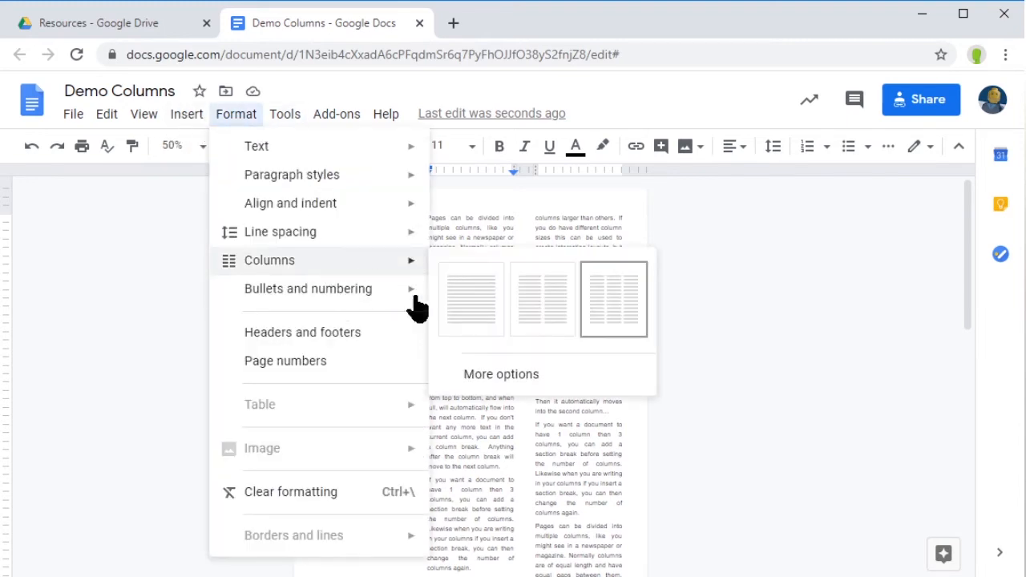
{"action": "left_click", "coordinate": [488, 374]}
{"action": "left_click_drag", "start_coordinate": [597, 321], "coordinate": [541, 324]}
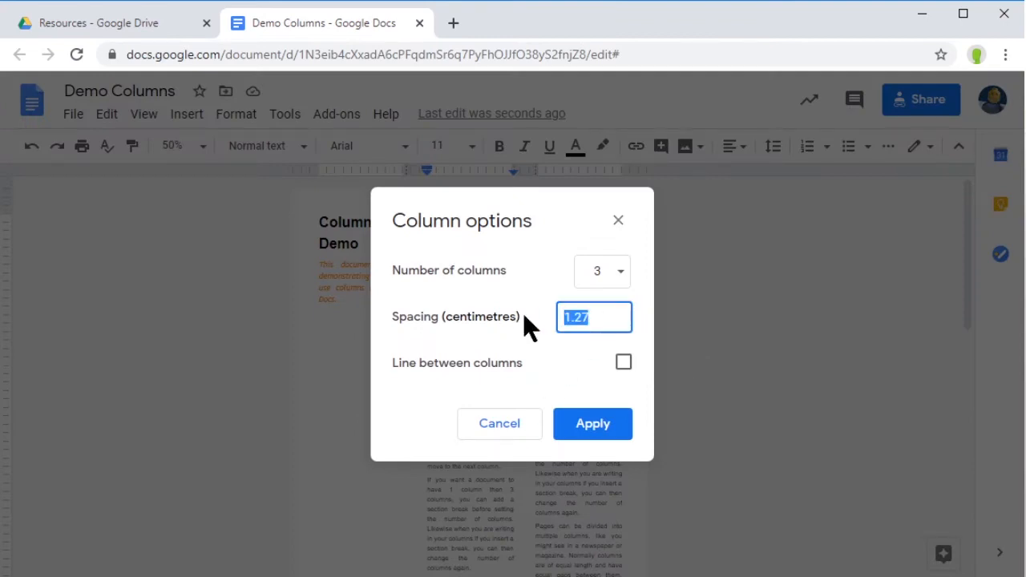
{"action": "type", "text": "."}
{"action": "left_click", "coordinate": [587, 433]}
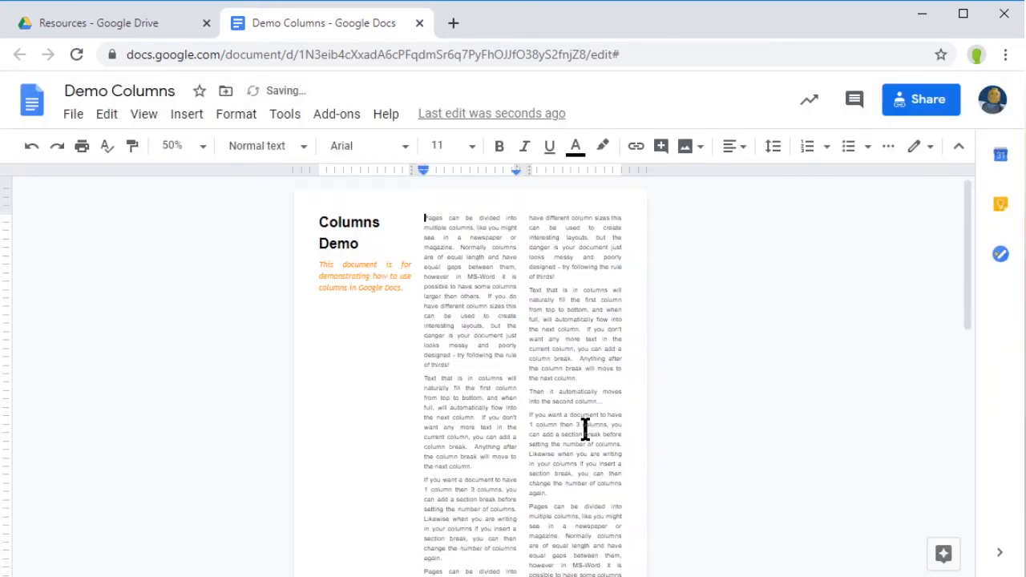
{"action": "scroll", "coordinate": [456, 400], "scroll_direction": "down", "scroll_amount": 4}
{"action": "scroll", "coordinate": [456, 400], "scroll_direction": "up", "scroll_amount": 4}
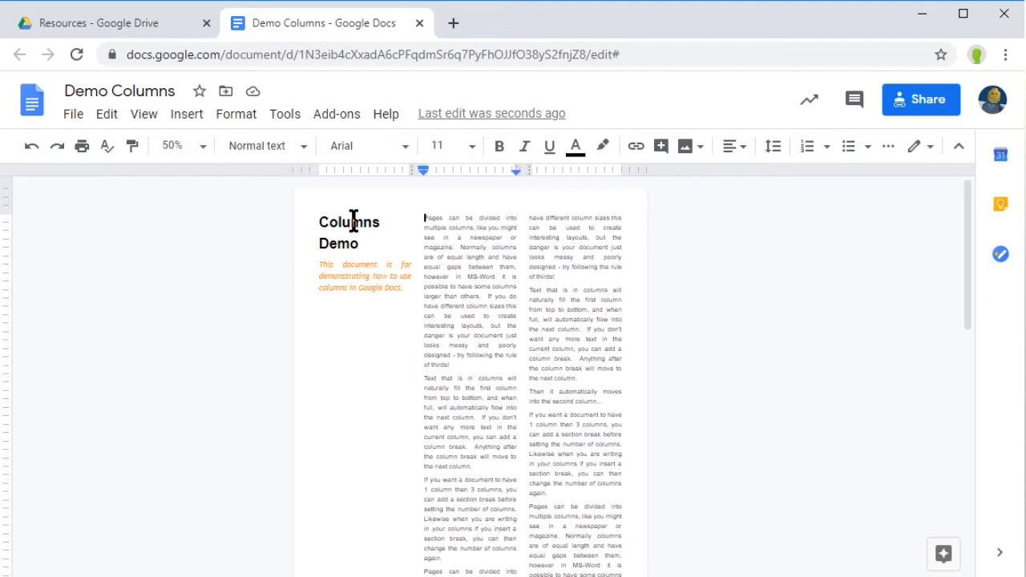
Step: Make the Columns Demo title section a single column
{"action": "left_click", "coordinate": [319, 222]}
{"action": "left_click", "coordinate": [238, 118]}
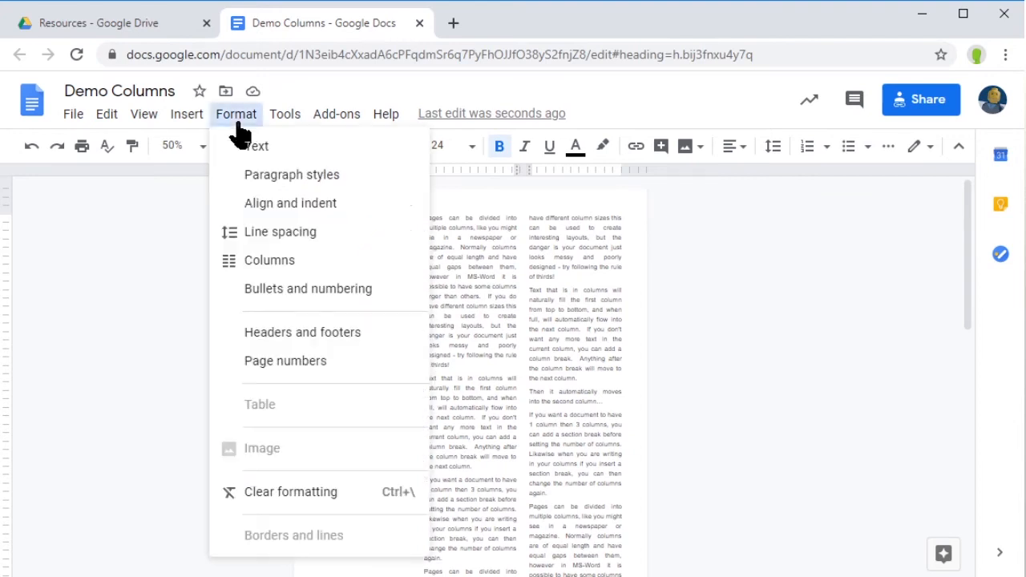
{"action": "mouse_move", "coordinate": [314, 272]}
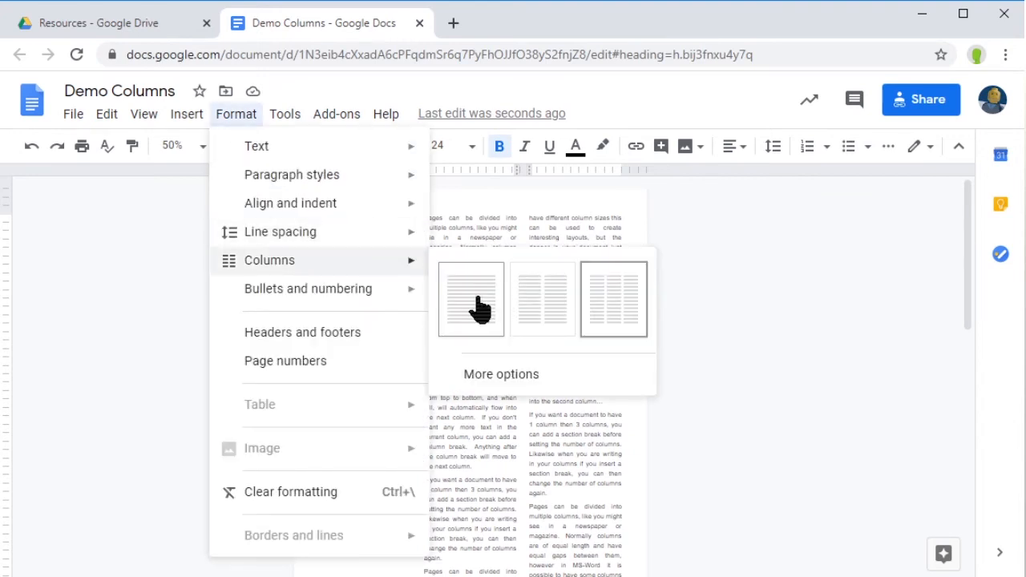
{"action": "left_click", "coordinate": [476, 303]}
Step: Delete the page break and empty line before the 'Pages' paragraph
{"action": "scroll", "coordinate": [375, 361], "scroll_direction": "down", "scroll_amount": 5}
{"action": "left_click", "coordinate": [319, 278]}
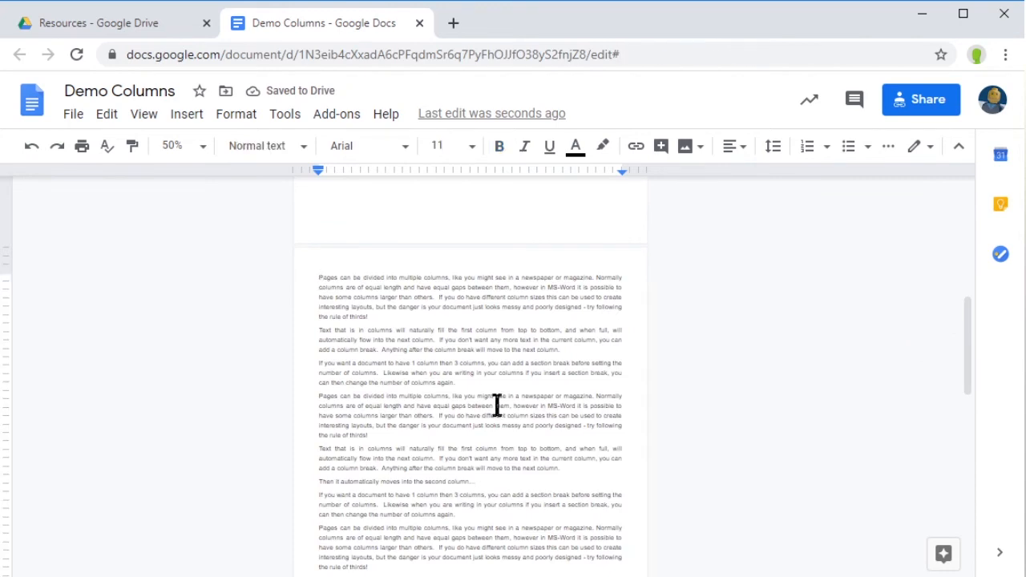
{"action": "key", "text": "BackSpace"}
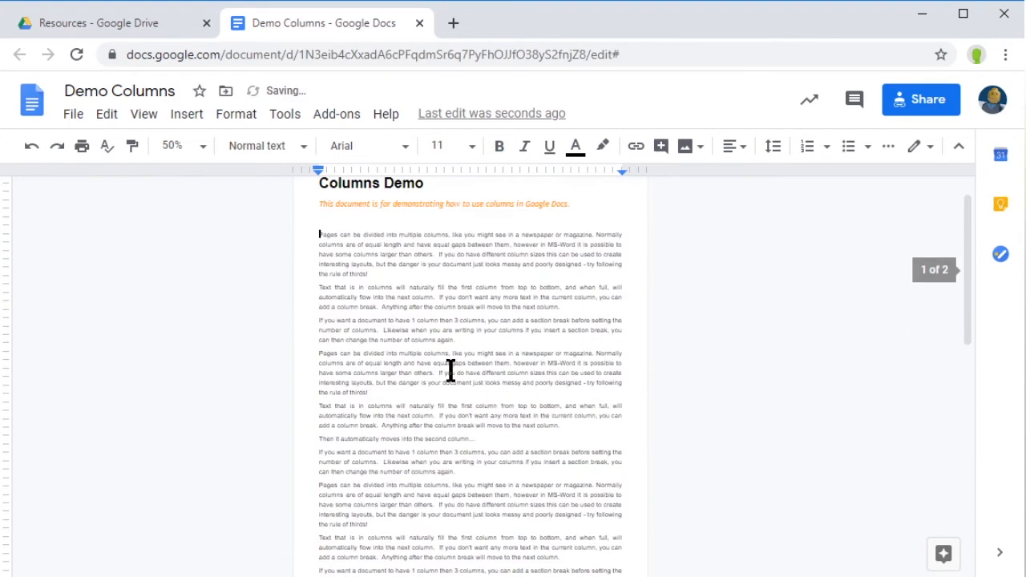
{"action": "key", "text": "BackSpace"}
{"action": "scroll", "coordinate": [430, 362], "scroll_direction": "up", "scroll_amount": 1}
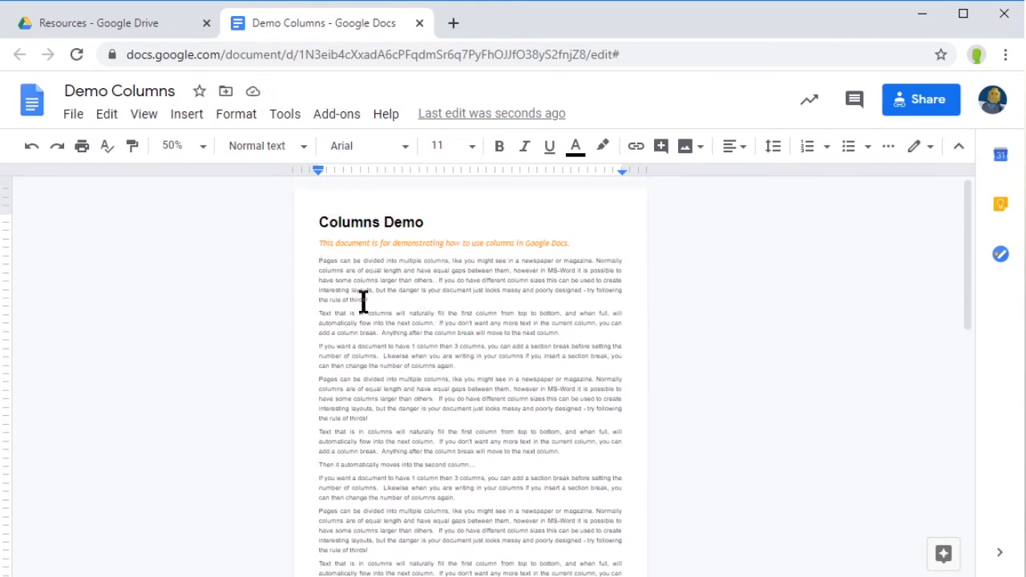
Step: Insert a continuous section break right after 'the rule of thirds!'
{"action": "left_click", "coordinate": [386, 301]}
{"action": "left_click", "coordinate": [179, 119]}
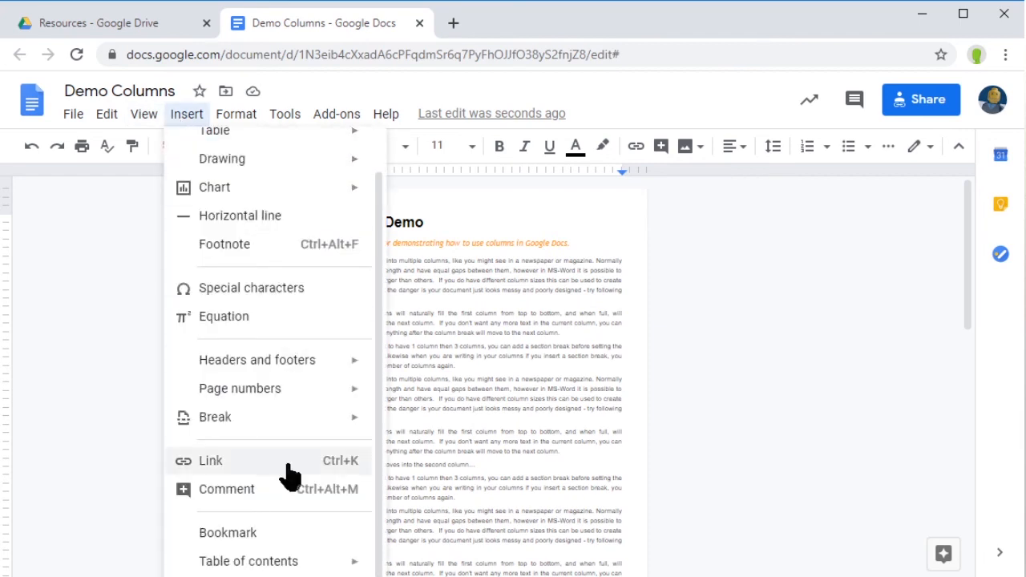
{"action": "mouse_move", "coordinate": [269, 430]}
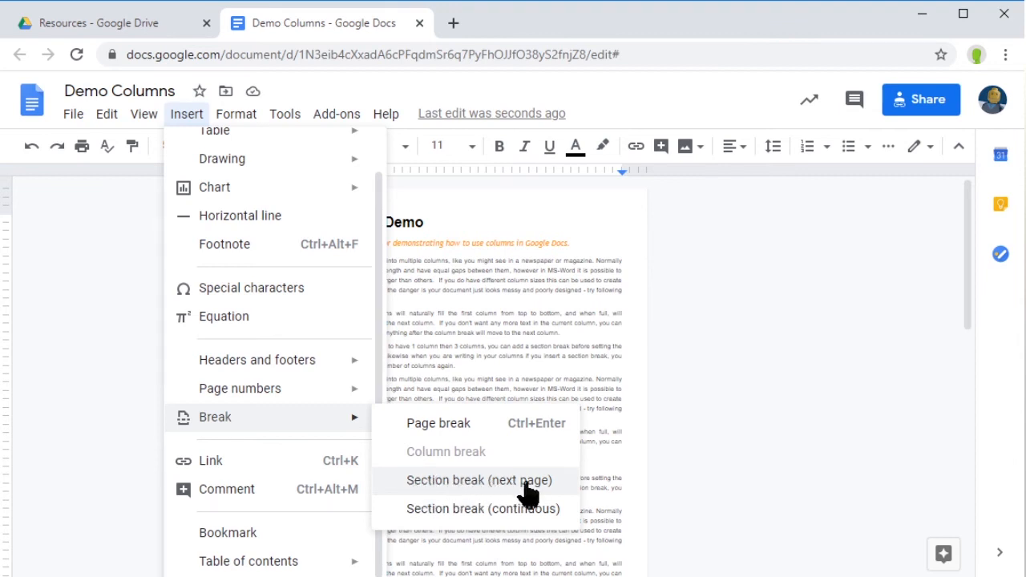
{"action": "left_click", "coordinate": [453, 512]}
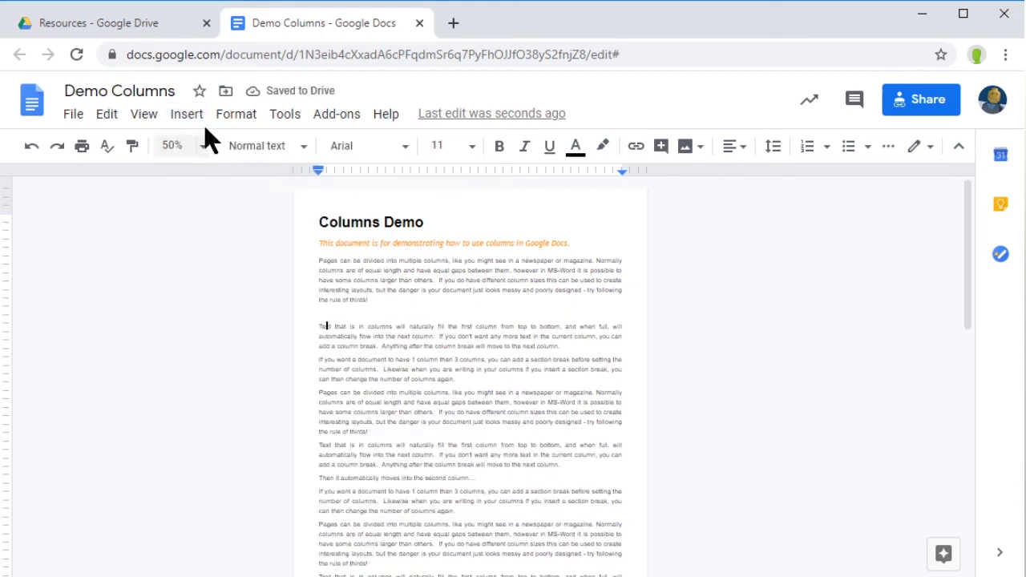
Step: Apply the three-column preset to the text below the section break, keeping the title and intro full width
{"action": "left_click", "coordinate": [245, 118]}
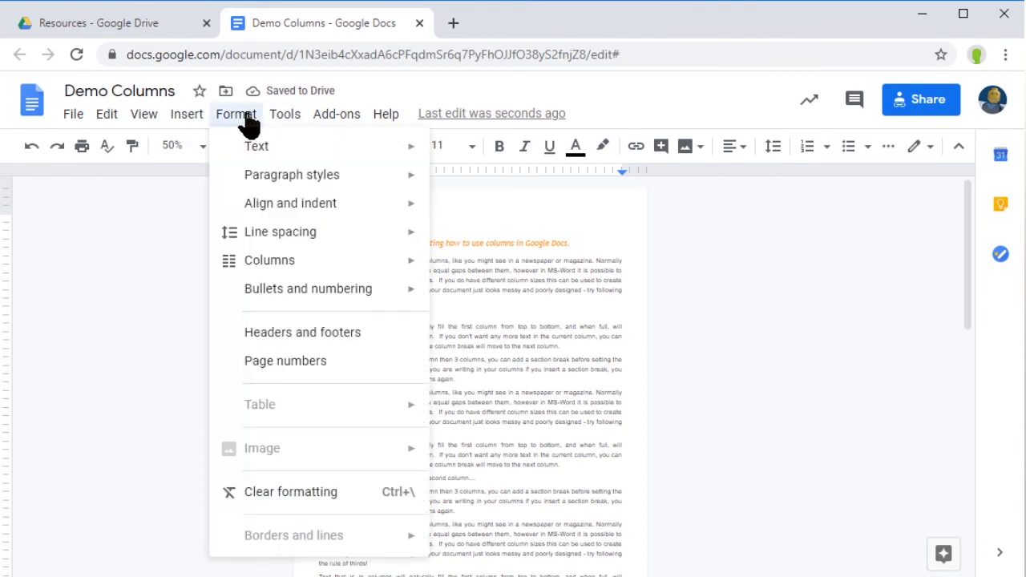
{"action": "mouse_move", "coordinate": [347, 276]}
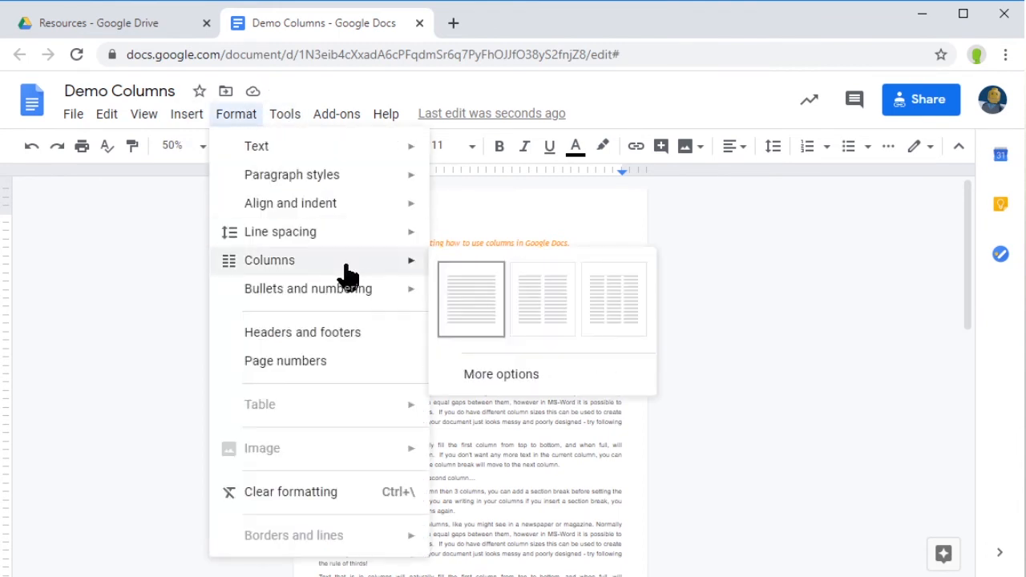
{"action": "left_click", "coordinate": [607, 321]}
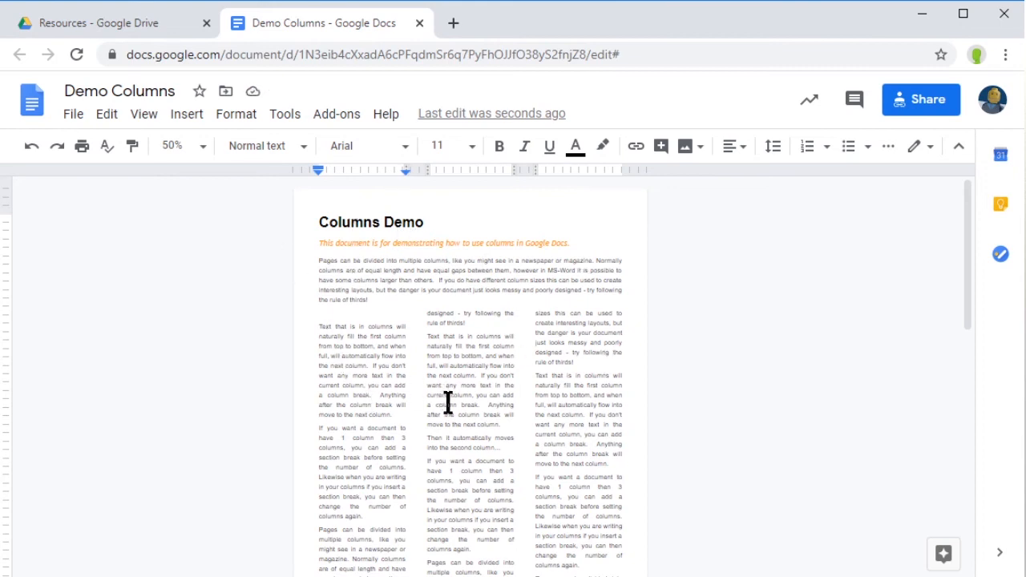
{"action": "scroll", "coordinate": [448, 402], "scroll_direction": "down", "scroll_amount": 3}
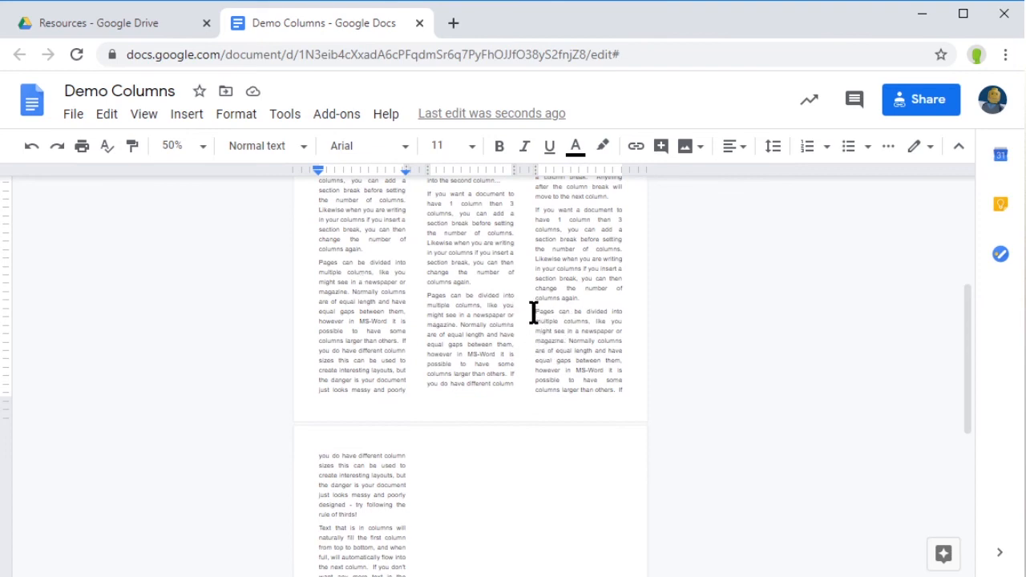
{"action": "scroll", "coordinate": [497, 352], "scroll_direction": "up", "scroll_amount": 3}
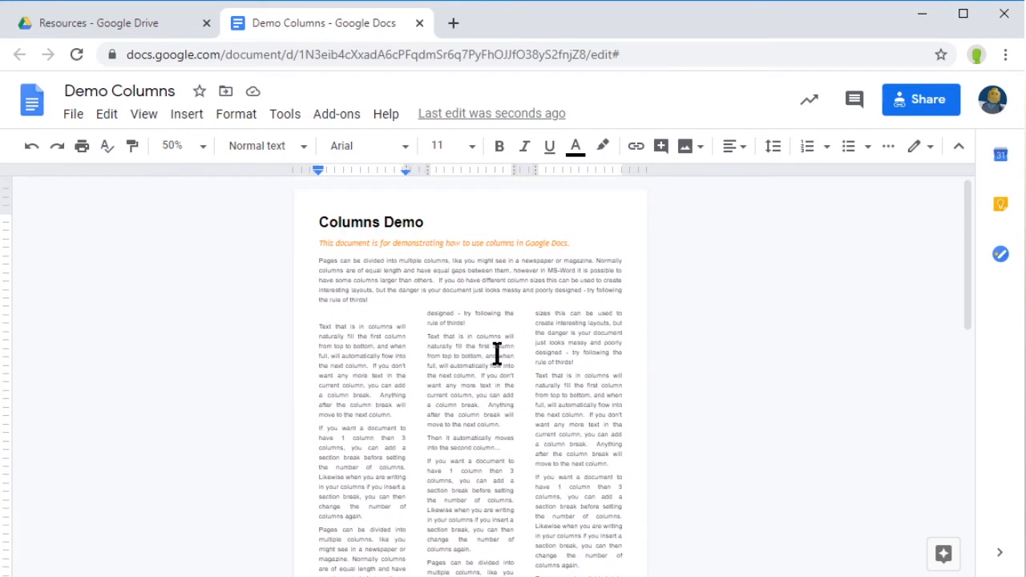
{"action": "scroll", "coordinate": [472, 390], "scroll_direction": "down", "scroll_amount": 3}
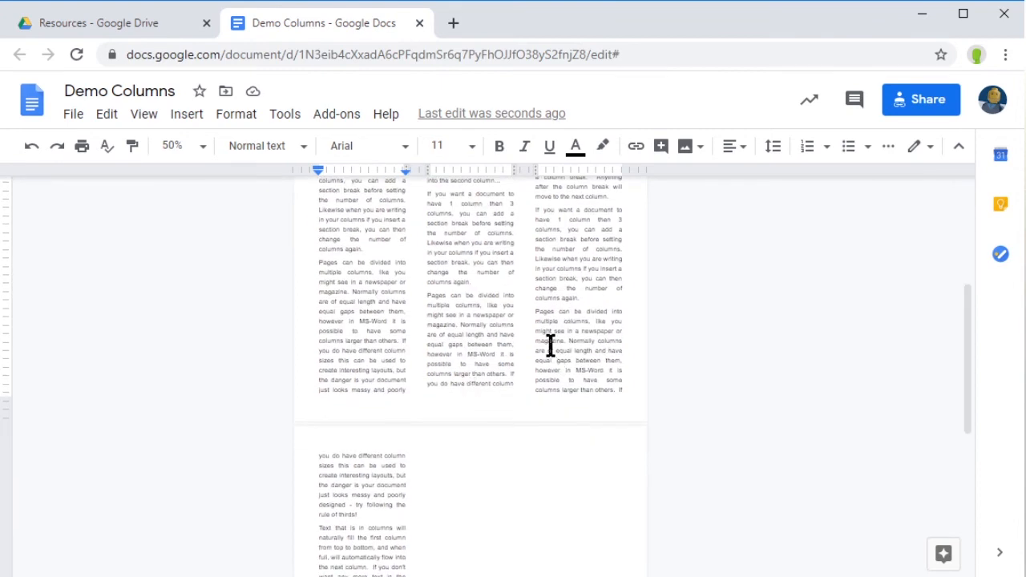
Step: Insert a continuous section break before the 'Pages' paragraph in the third column
{"action": "left_click", "coordinate": [535, 311]}
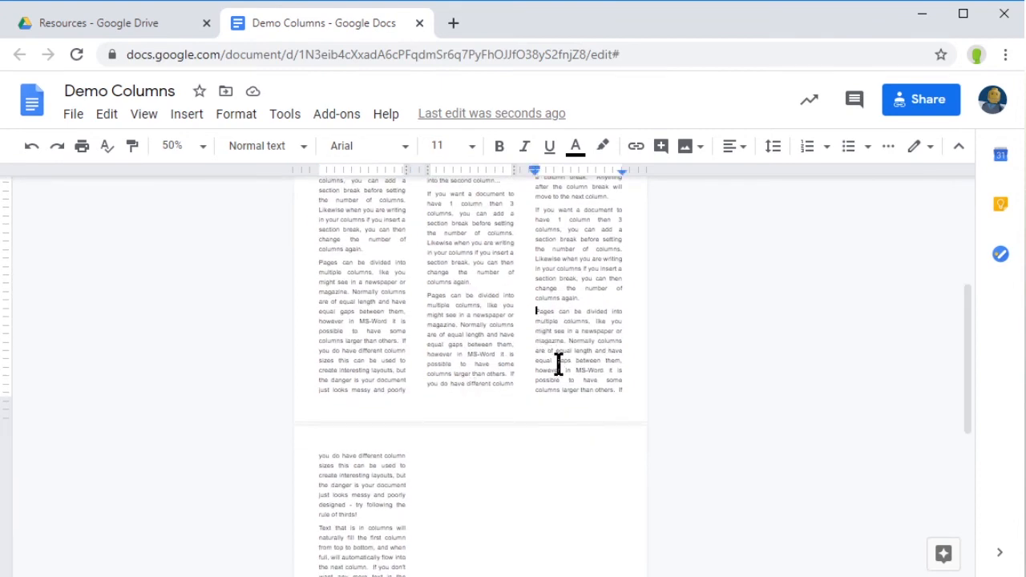
{"action": "left_click", "coordinate": [186, 116]}
{"action": "mouse_move", "coordinate": [305, 428]}
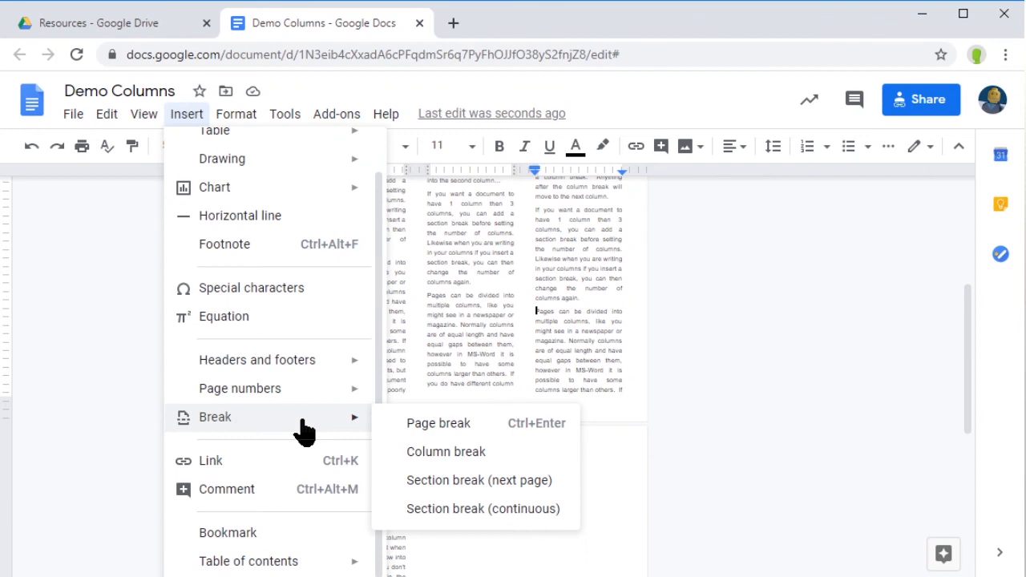
{"action": "left_click", "coordinate": [460, 508]}
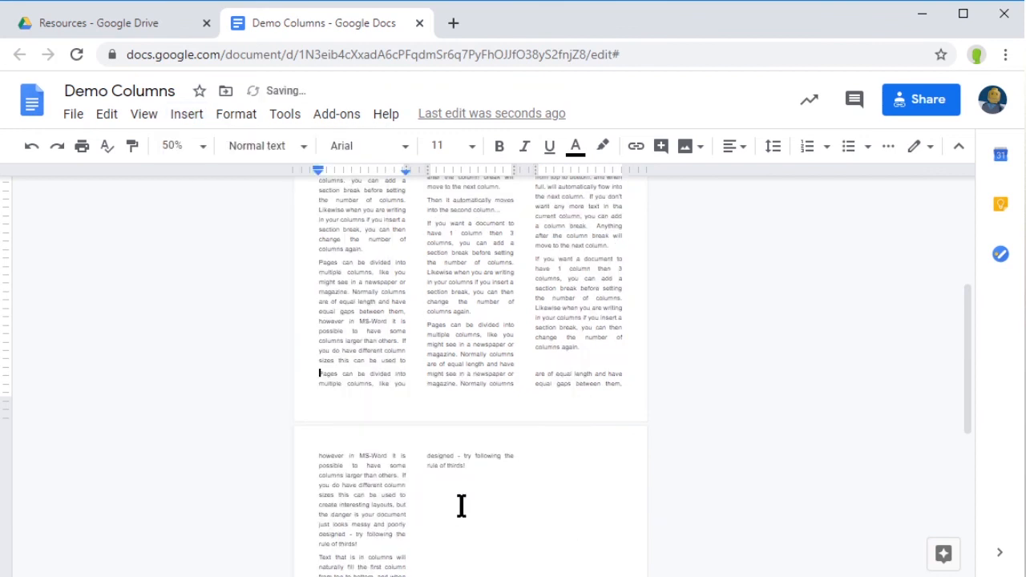
Step: Set the section after the new break back to a single full-width column
{"action": "left_click", "coordinate": [235, 121]}
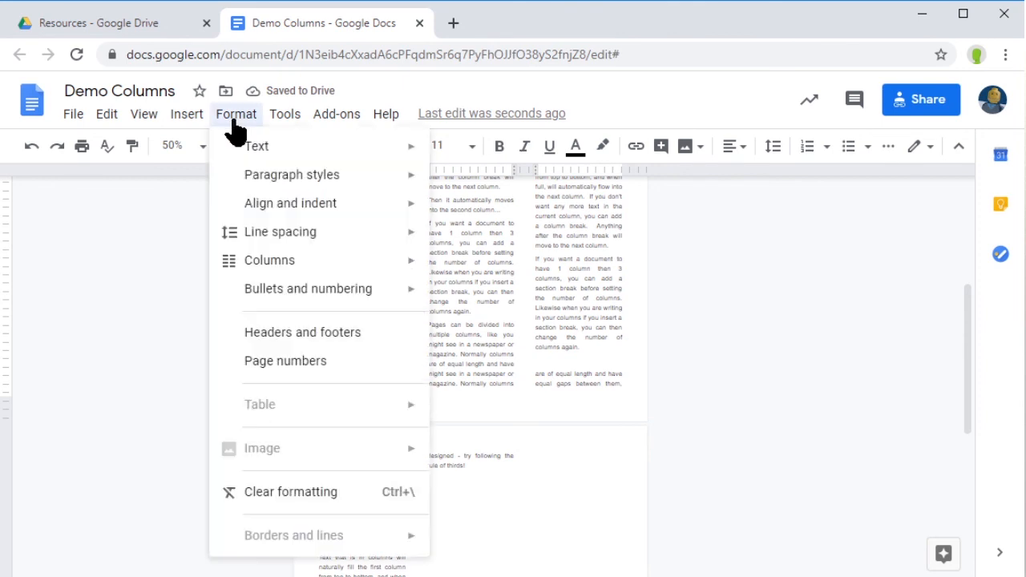
{"action": "mouse_move", "coordinate": [333, 268]}
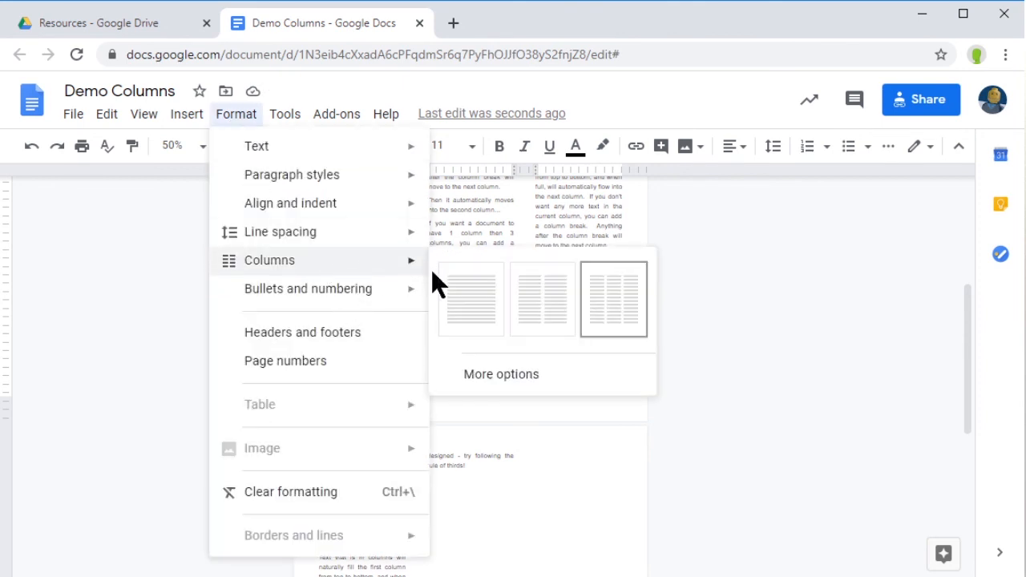
{"action": "left_click", "coordinate": [469, 301]}
{"action": "scroll", "coordinate": [489, 413], "scroll_direction": "up", "scroll_amount": 3}
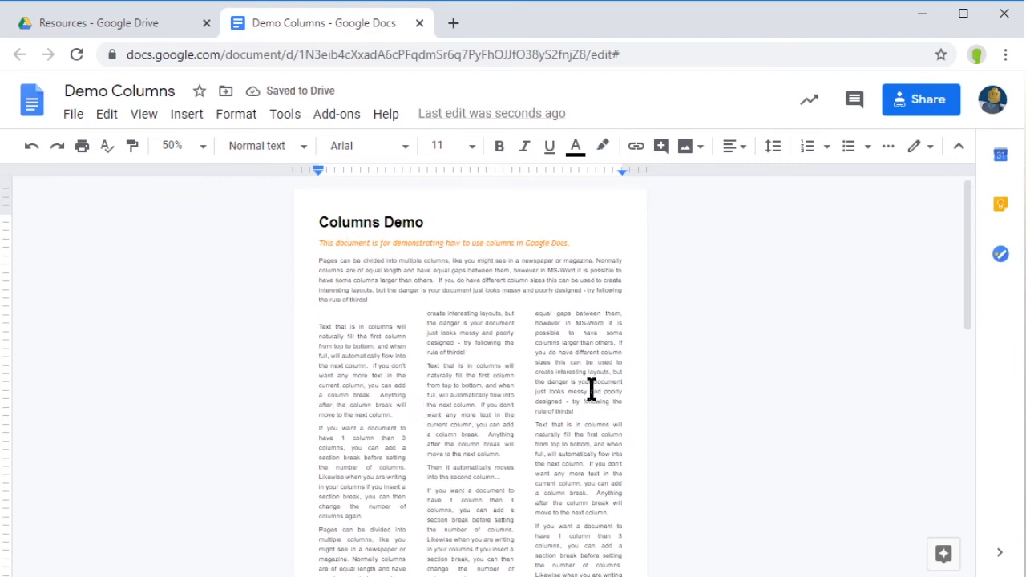
Step: Remove the empty line above 'Text' in the first column so all three columns start level
{"action": "scroll", "coordinate": [469, 435], "scroll_direction": "down", "scroll_amount": 5}
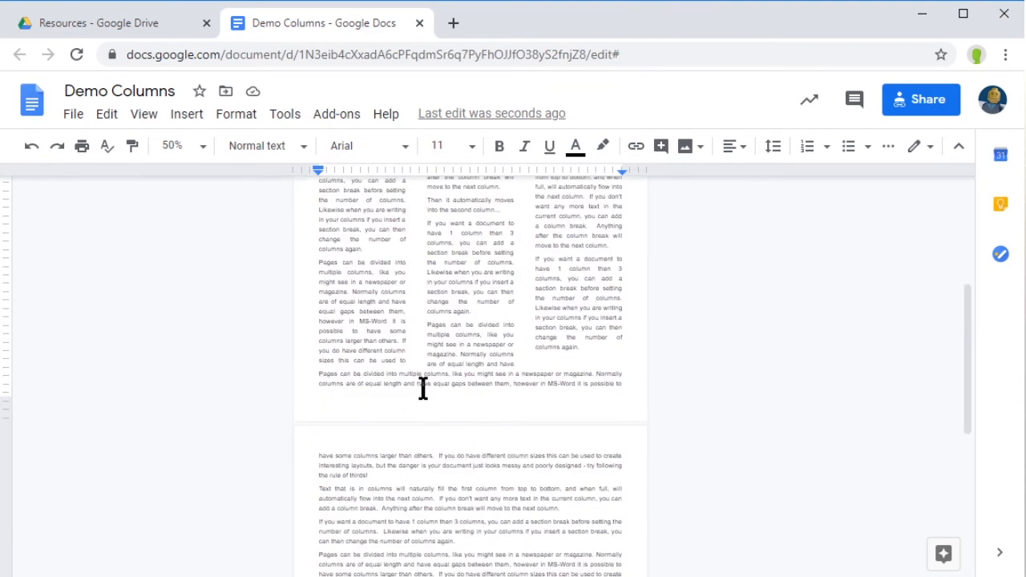
{"action": "scroll", "coordinate": [446, 449], "scroll_direction": "down", "scroll_amount": 5}
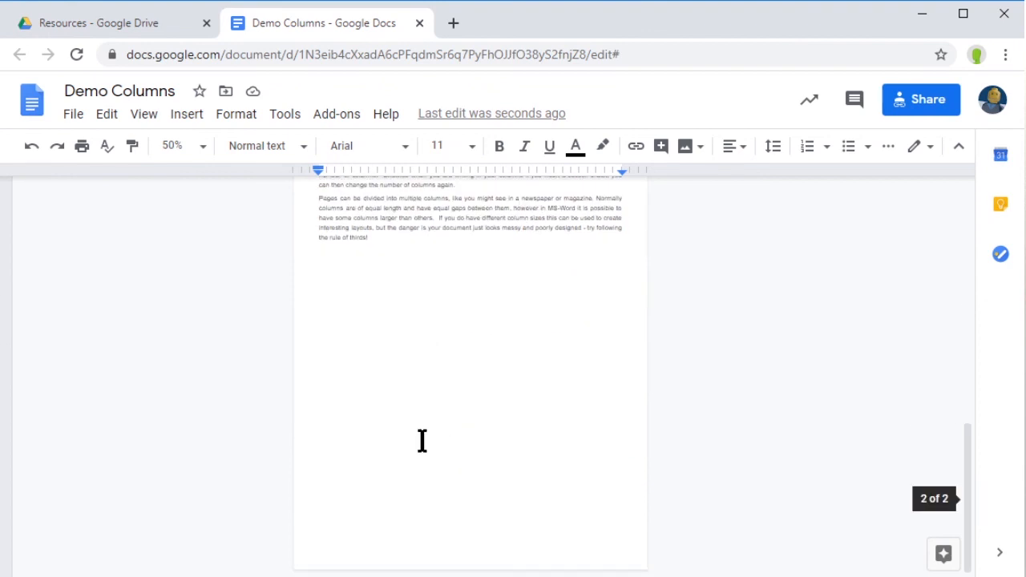
{"action": "scroll", "coordinate": [423, 439], "scroll_direction": "up", "scroll_amount": 12}
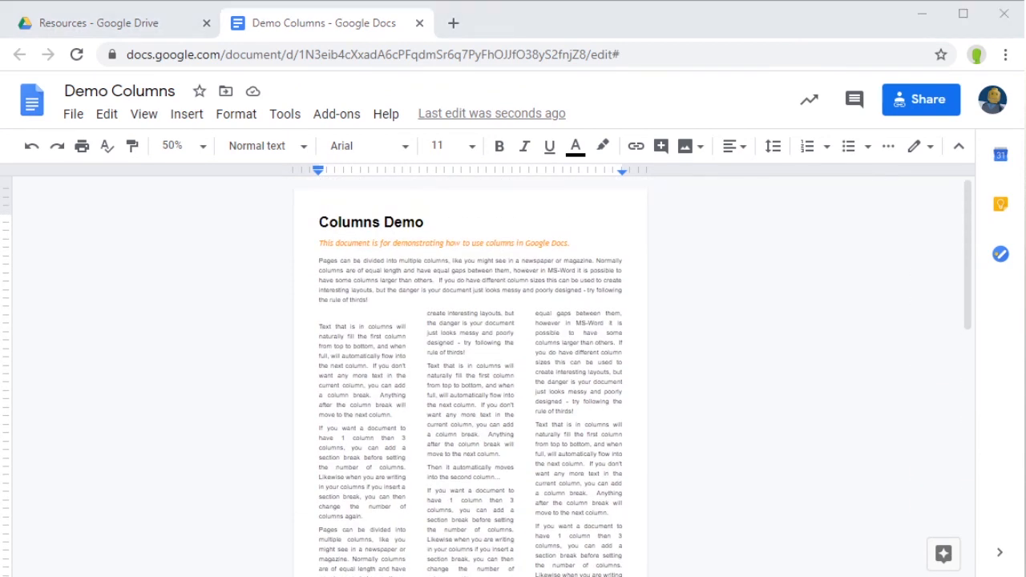
{"action": "left_click", "coordinate": [318, 329]}
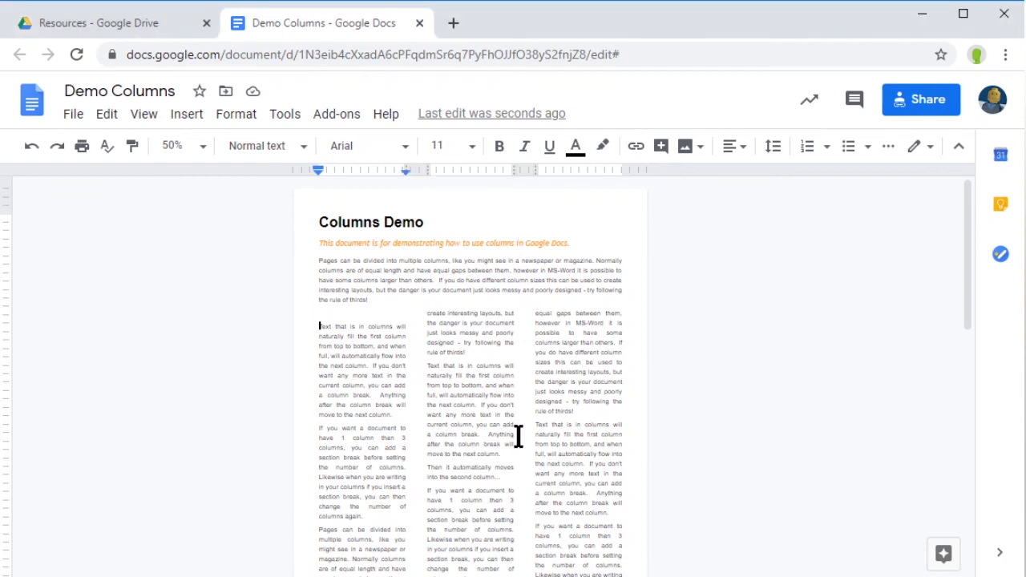
{"action": "key", "text": "BackSpace"}
{"action": "scroll", "coordinate": [492, 461], "scroll_direction": "down", "scroll_amount": 5}
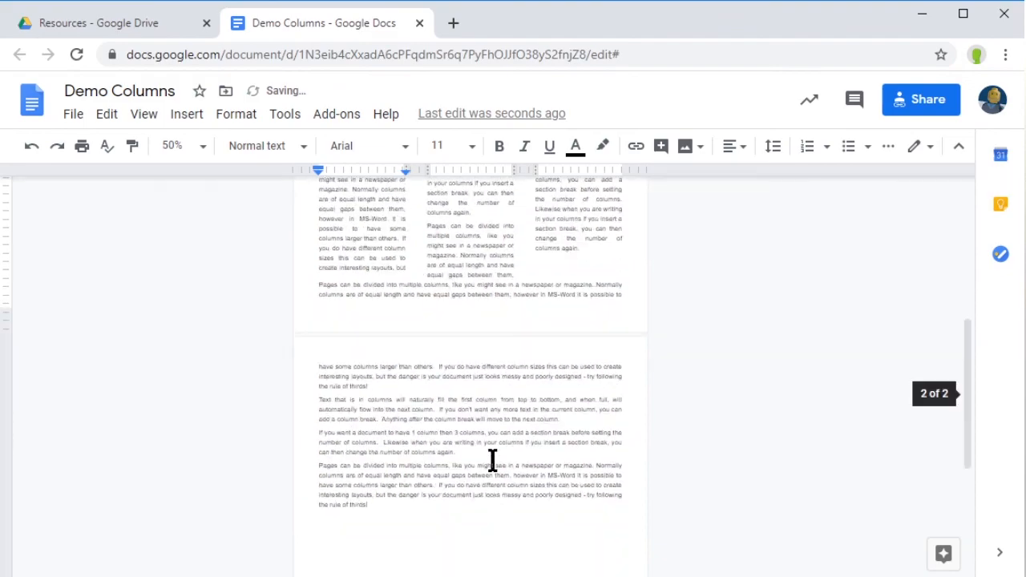